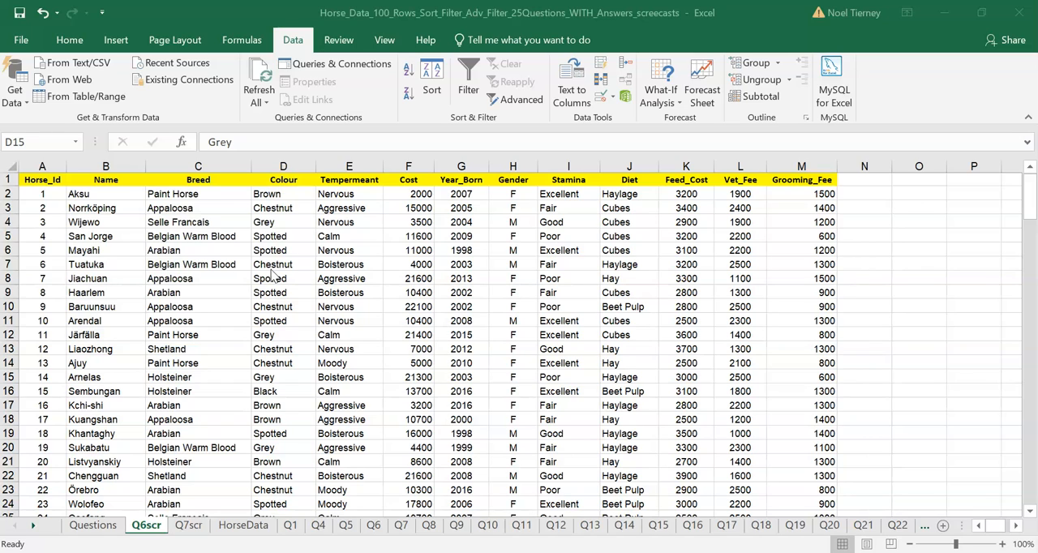
Examine the Colour, Tempermeant and Cost values in the horse data and the Q06 question below the table.
left_click(183, 195)
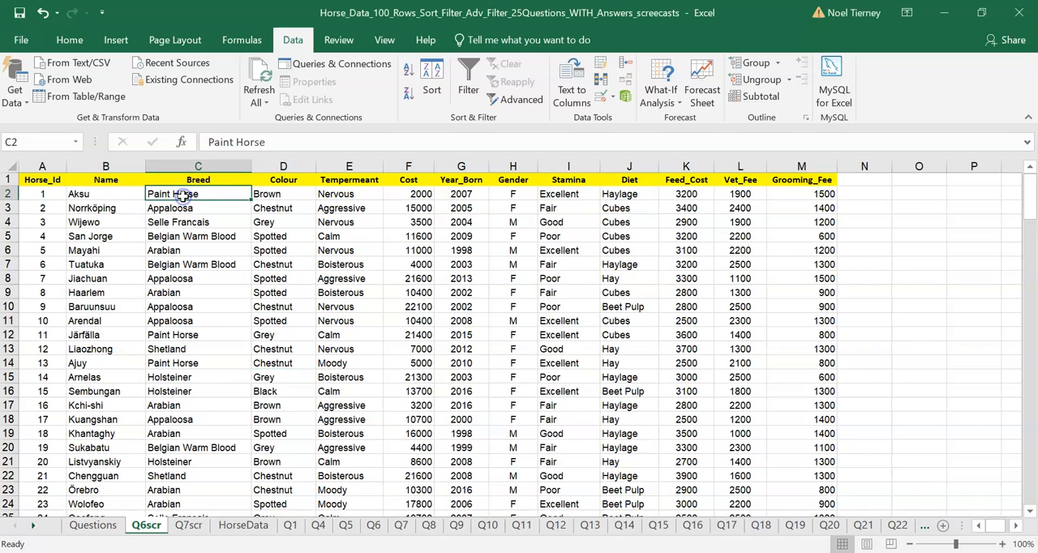
left_click(297, 225)
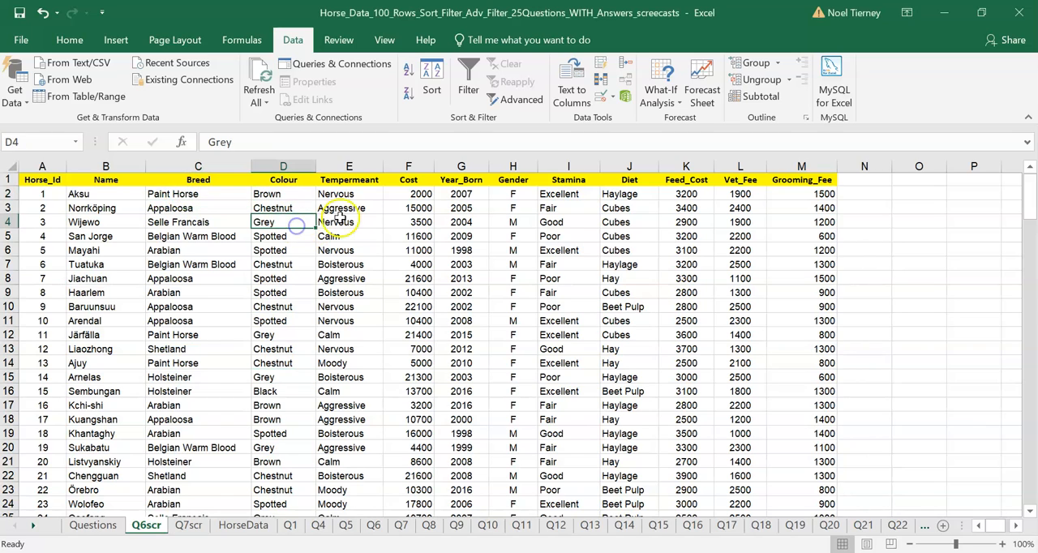
left_click(339, 220)
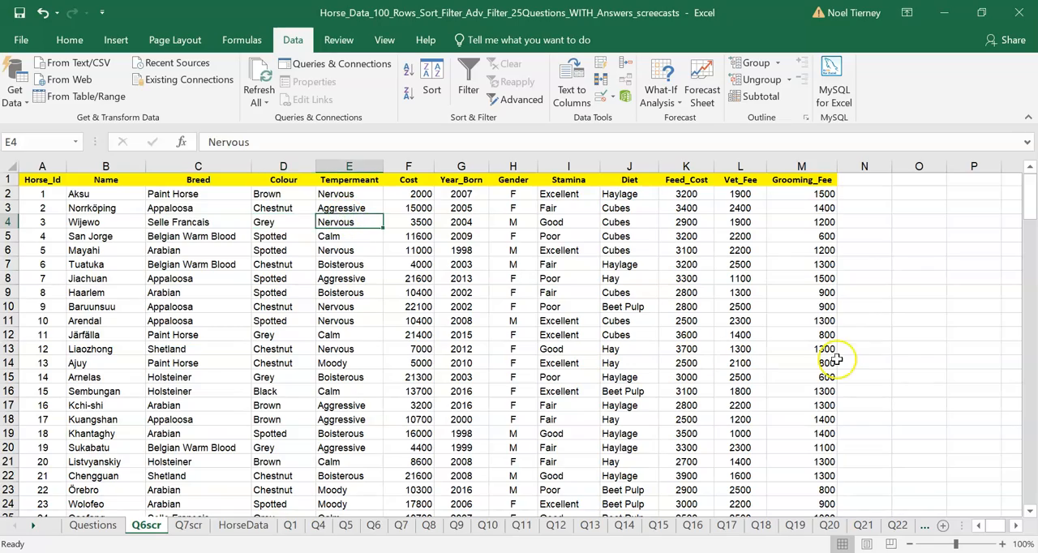
left_click_drag(1028, 191, 1035, 433)
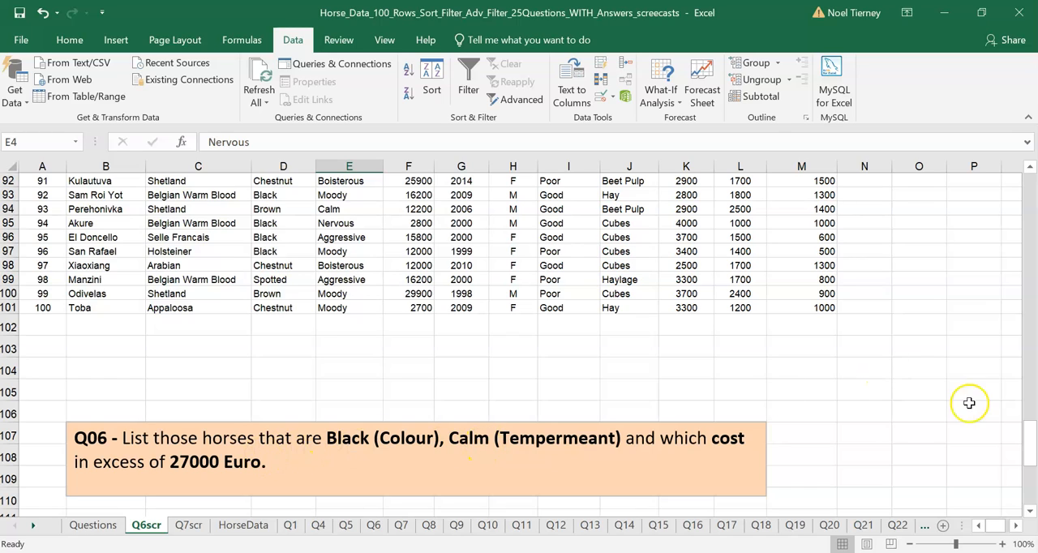
left_click_drag(1028, 438, 995, 162)
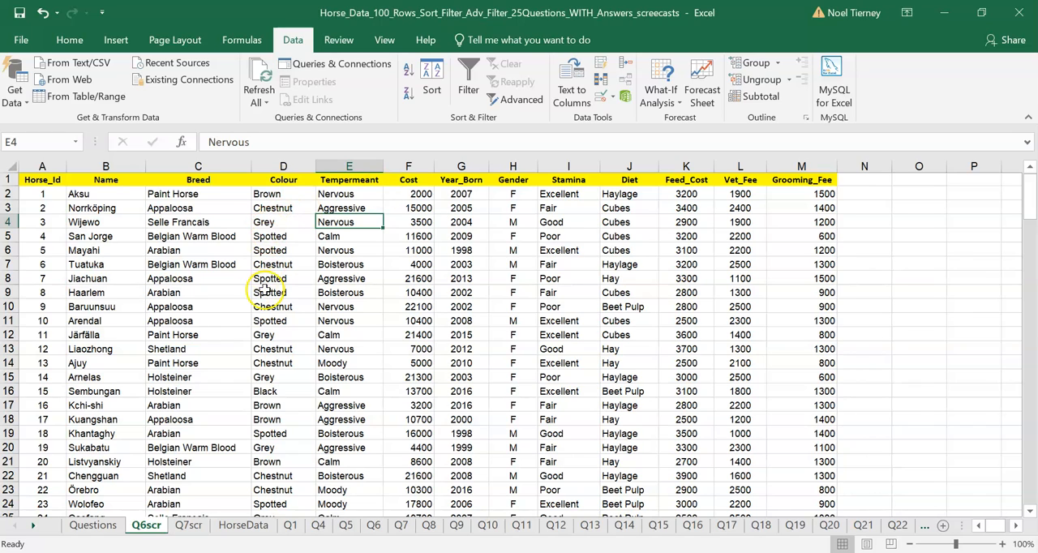
left_click(258, 395)
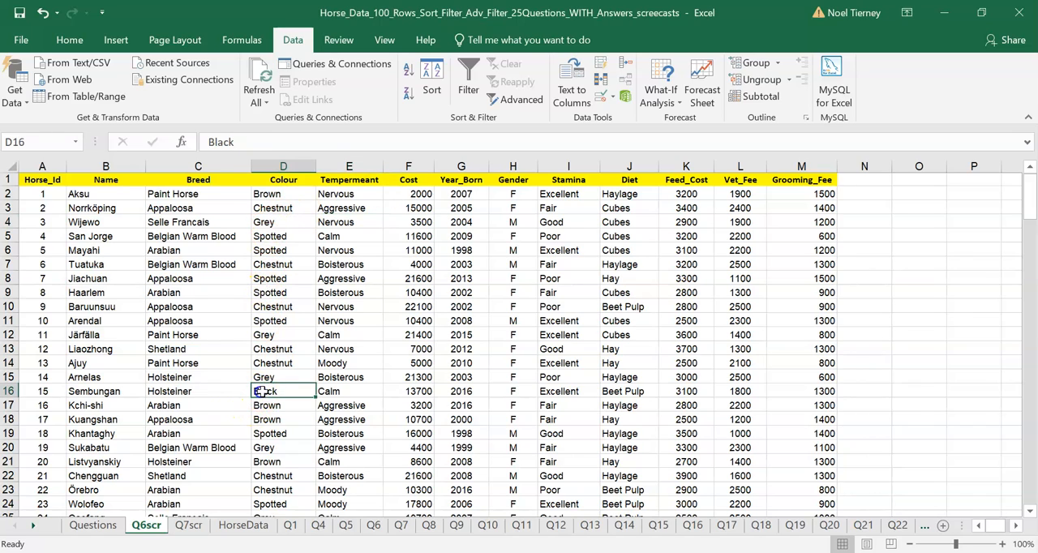
left_click(326, 392)
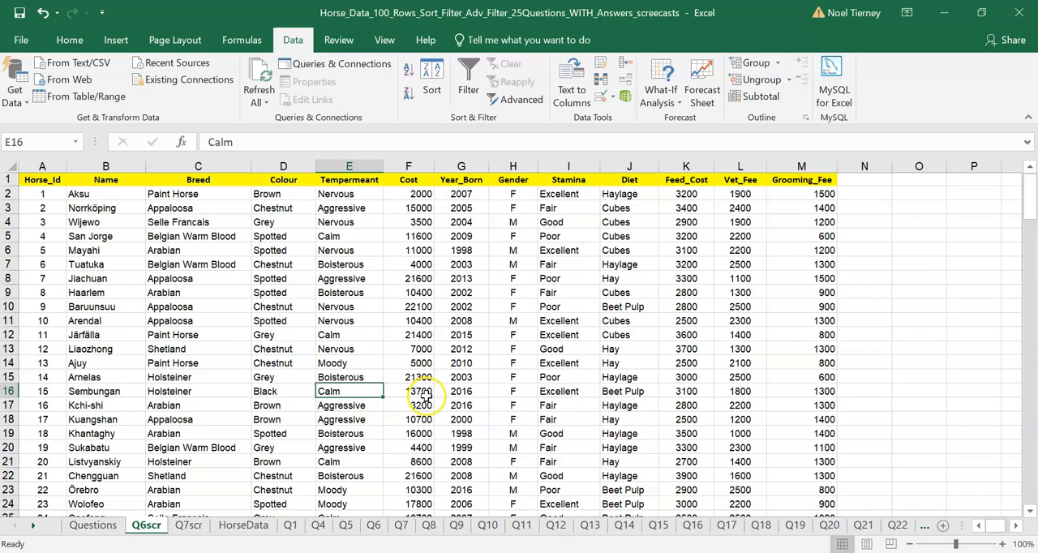
left_click(293, 390)
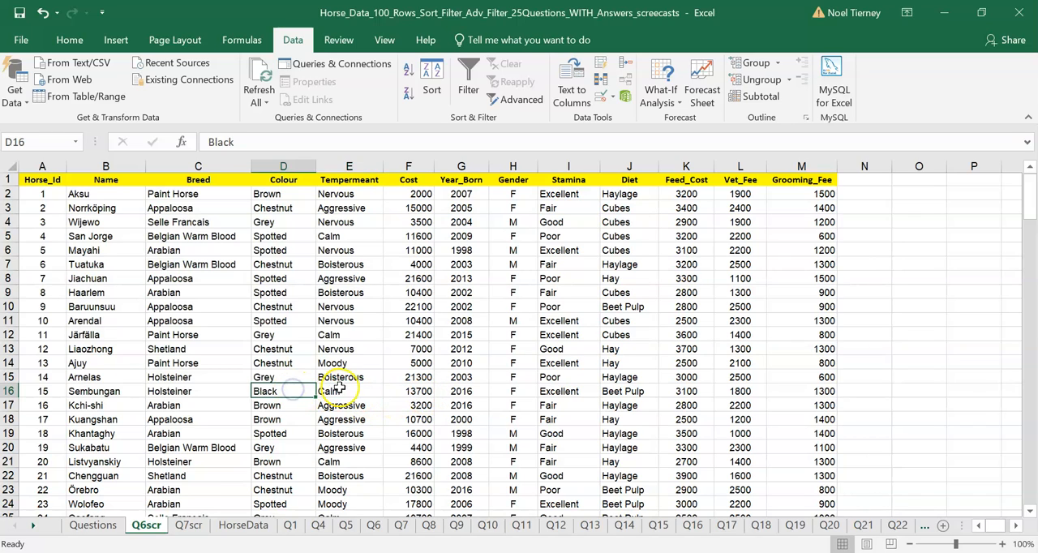
left_click(347, 391)
left_click(408, 391)
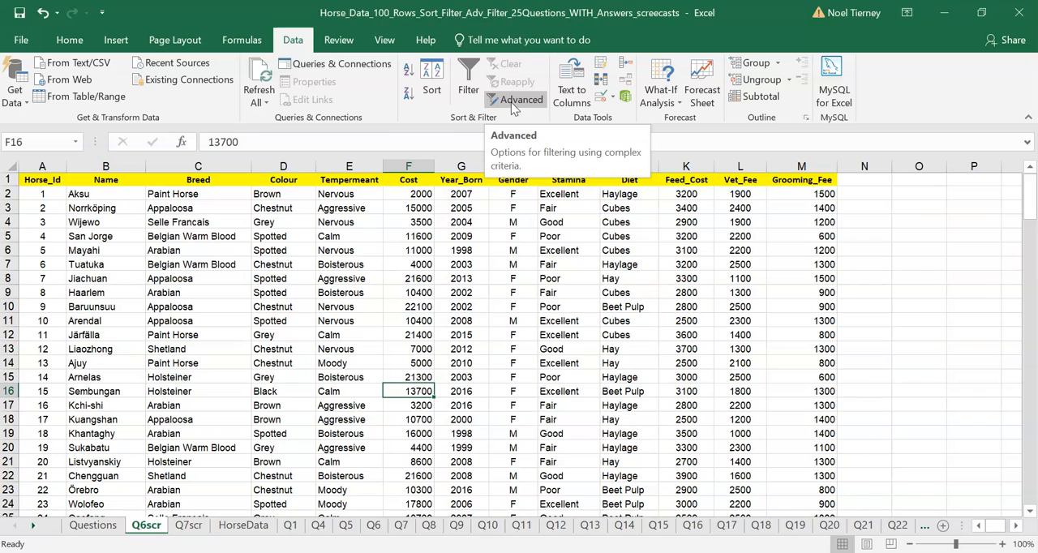
left_click(378, 266)
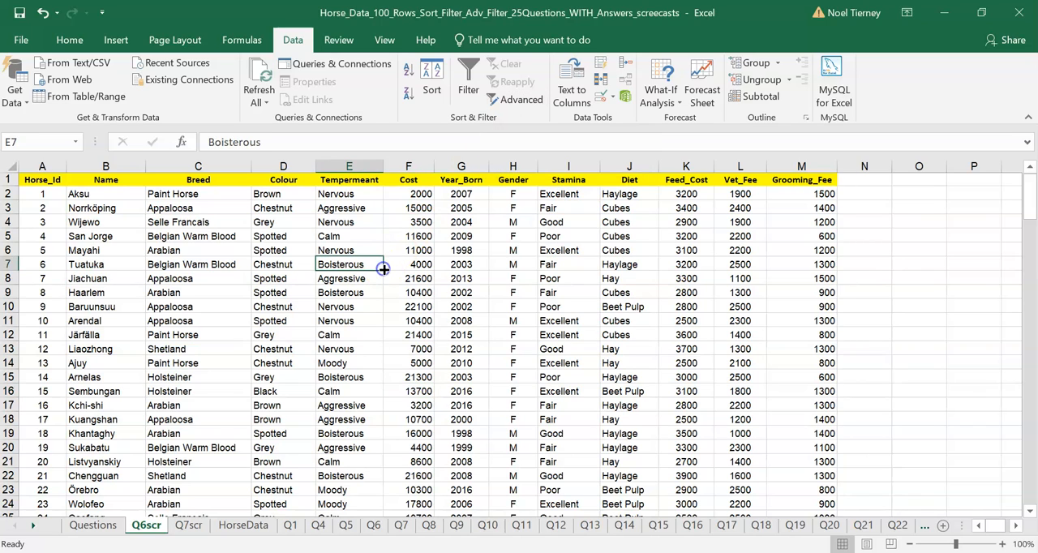
left_click(69, 40)
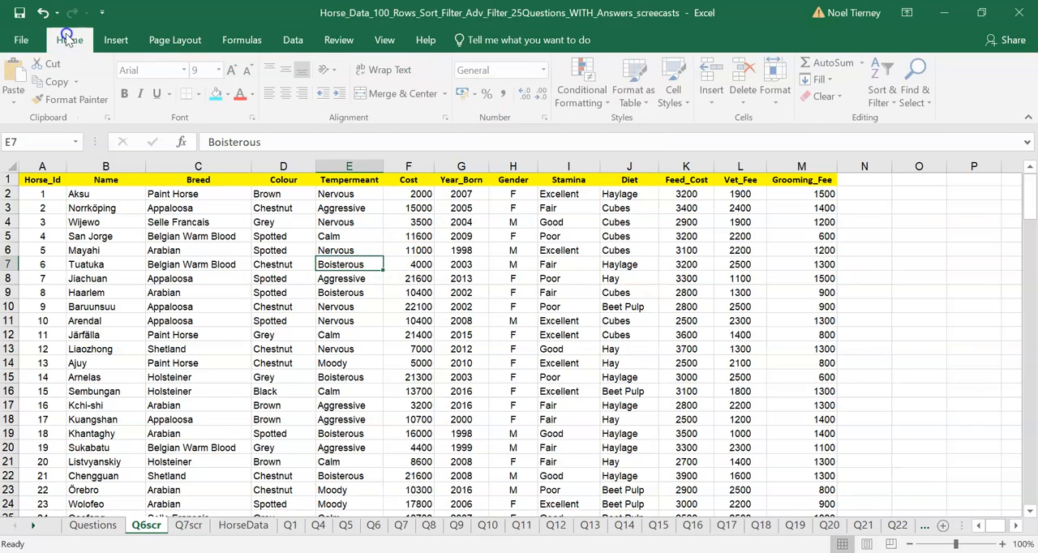
left_click(294, 41)
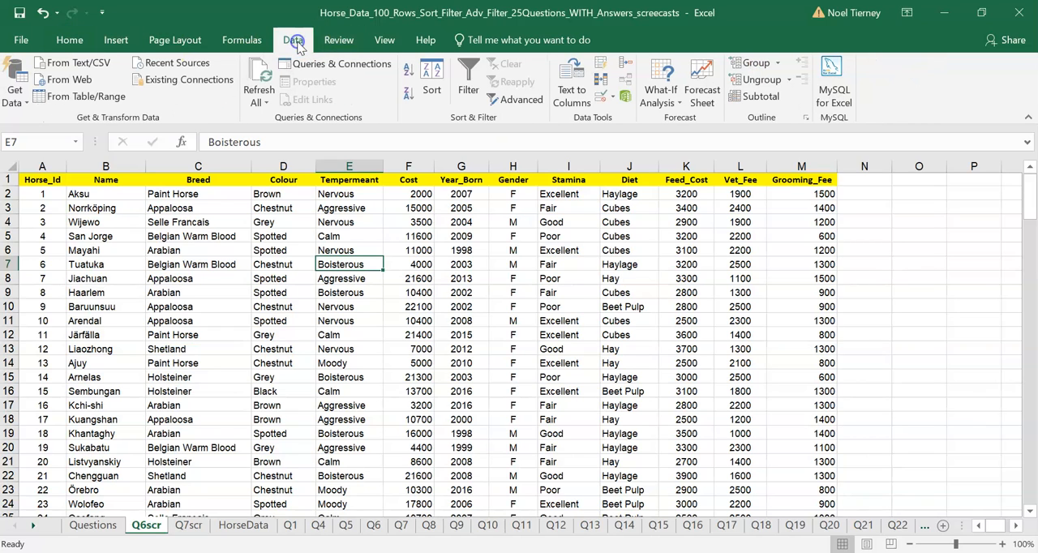
left_click(521, 100)
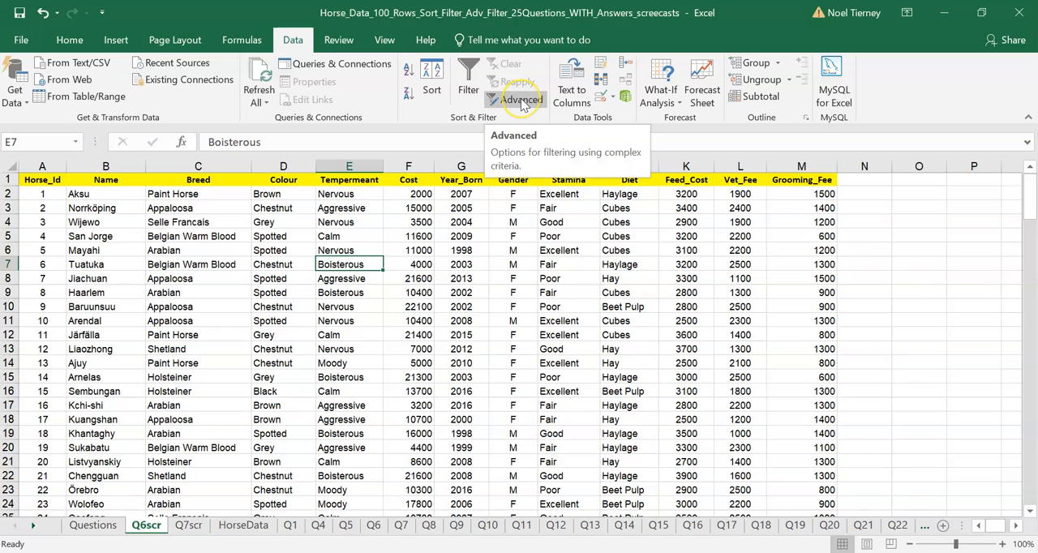
left_click(521, 99)
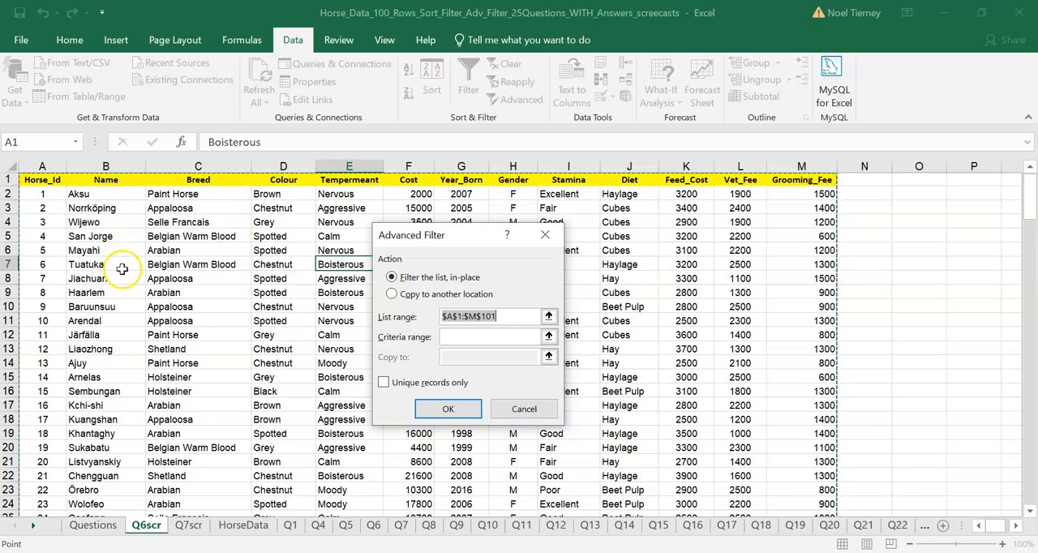
left_click(448, 335)
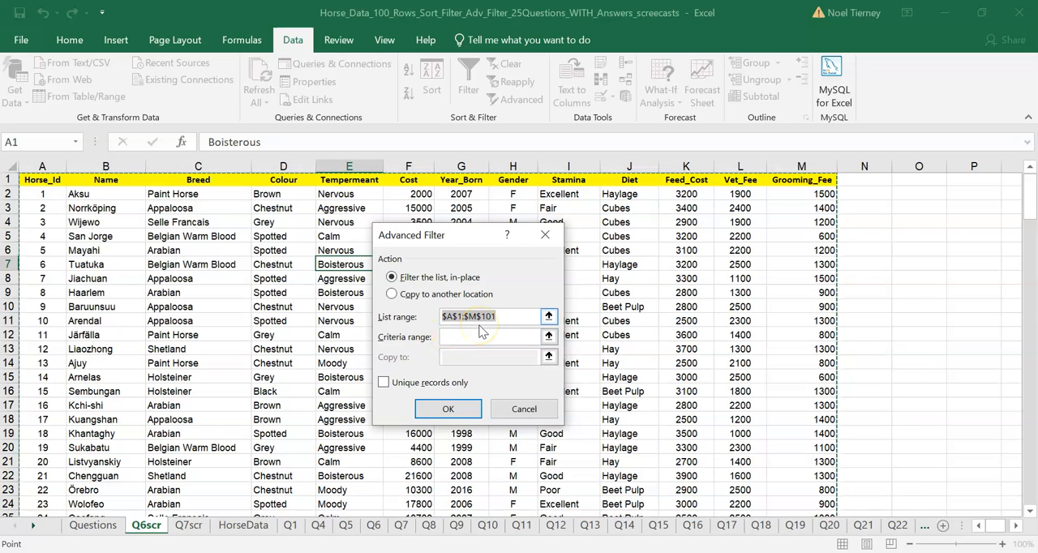
left_click(452, 319)
left_click(470, 322)
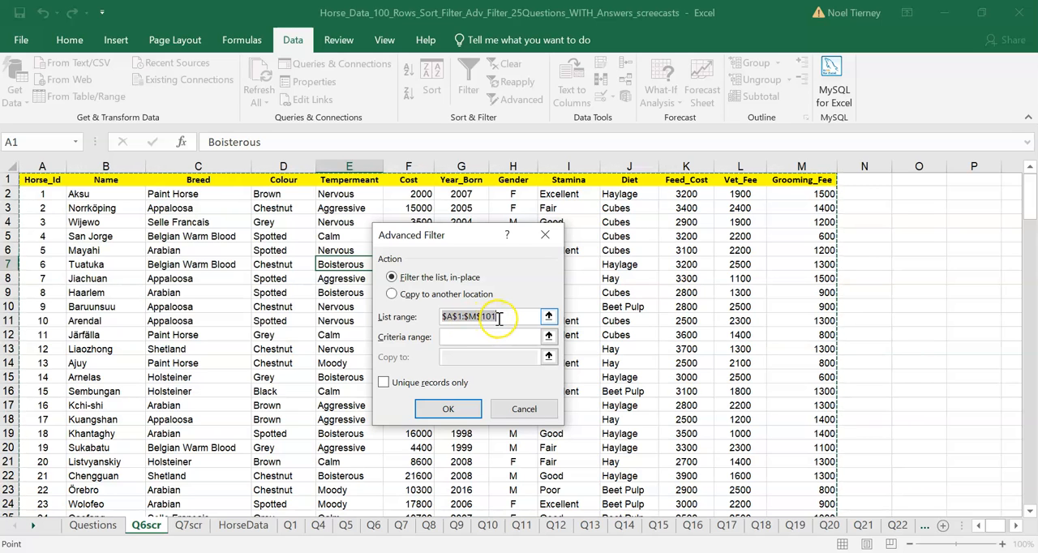
left_click(458, 334)
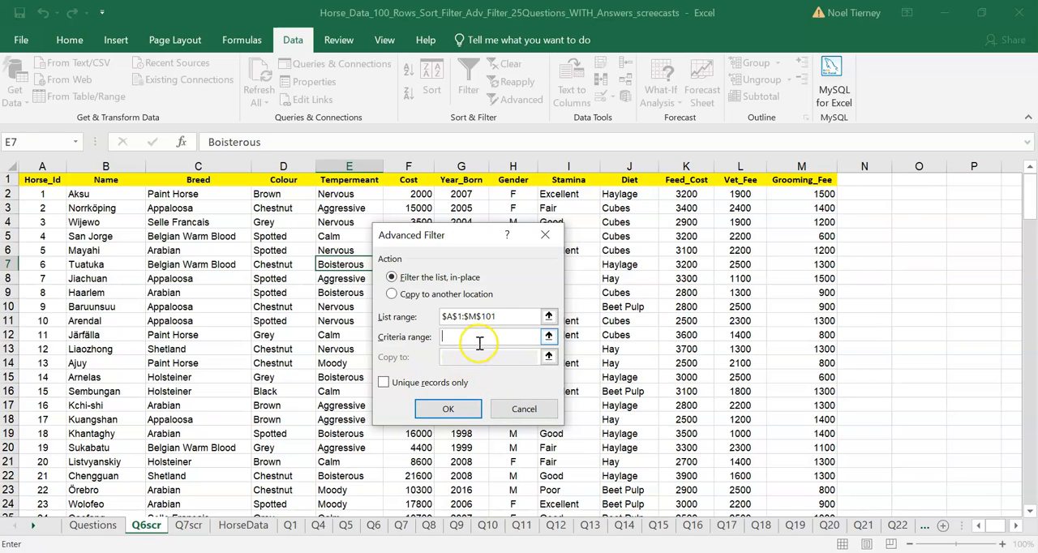
left_click(453, 342)
left_click(526, 408)
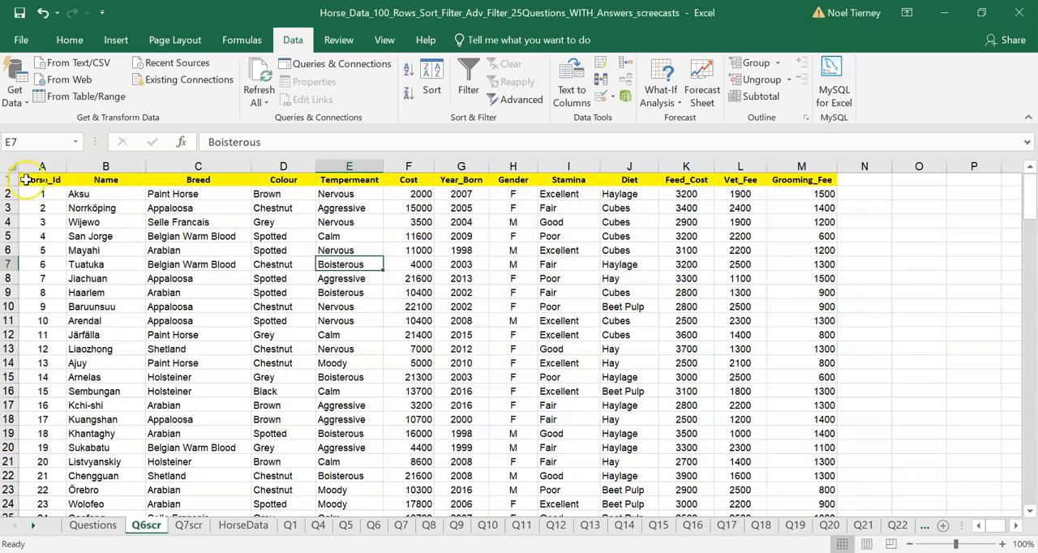
Copy the horse table's header row, Horse_Id through Grooming_Fee, to the area below the data starting at A103.
left_click_drag(26, 180, 816, 180)
key("ctrl+c")
left_click_drag(1025, 198, 1032, 437)
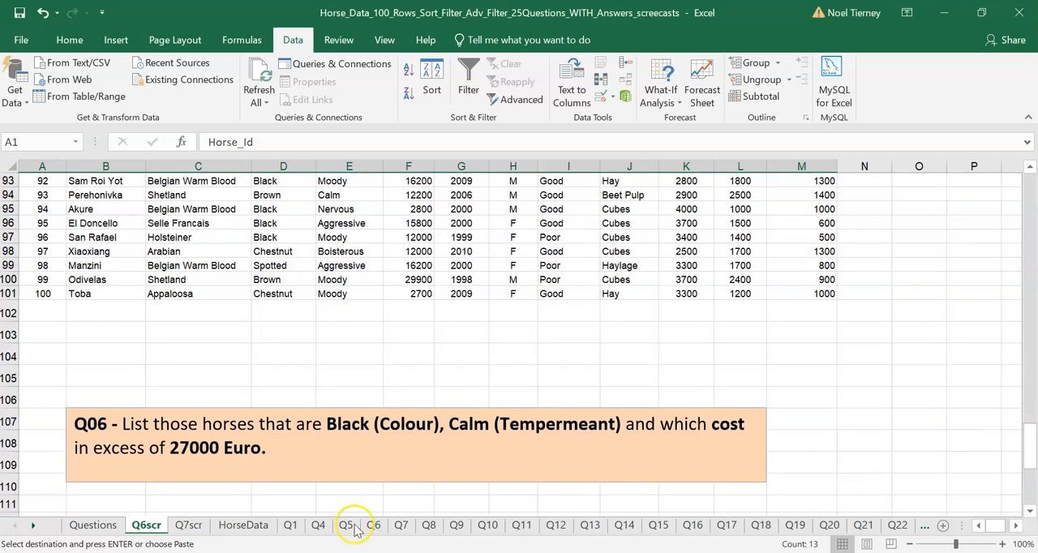
left_click(33, 330)
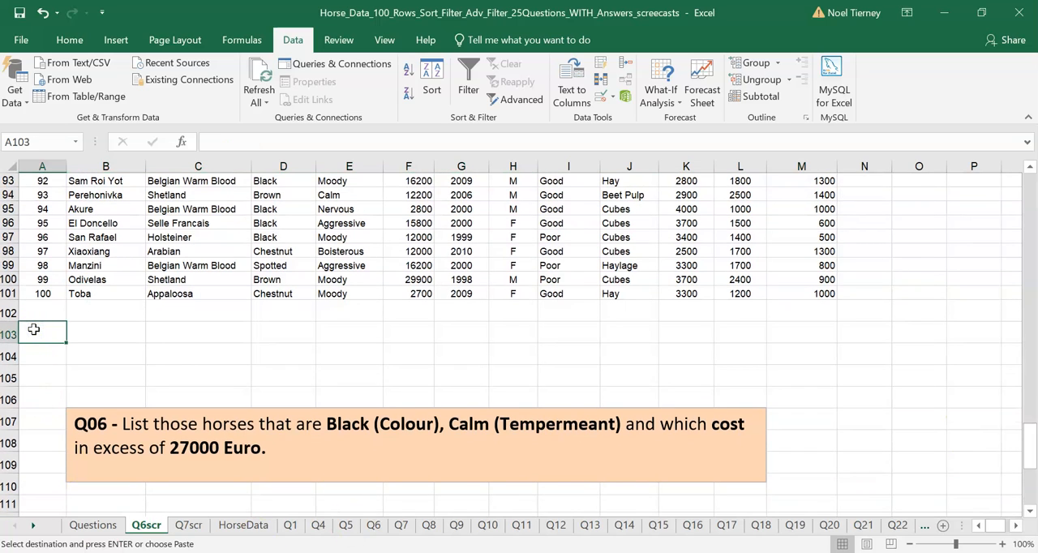
key("ctrl+v")
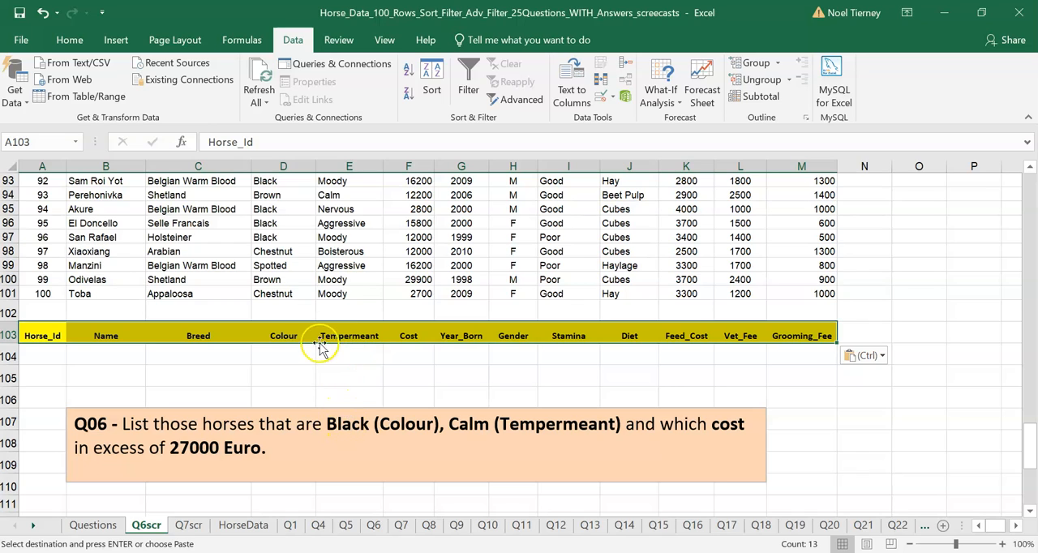
Copy the Colour, Tempermeant and Cost headings from row 103 to B105:D105 as criteria headings.
left_click(288, 336)
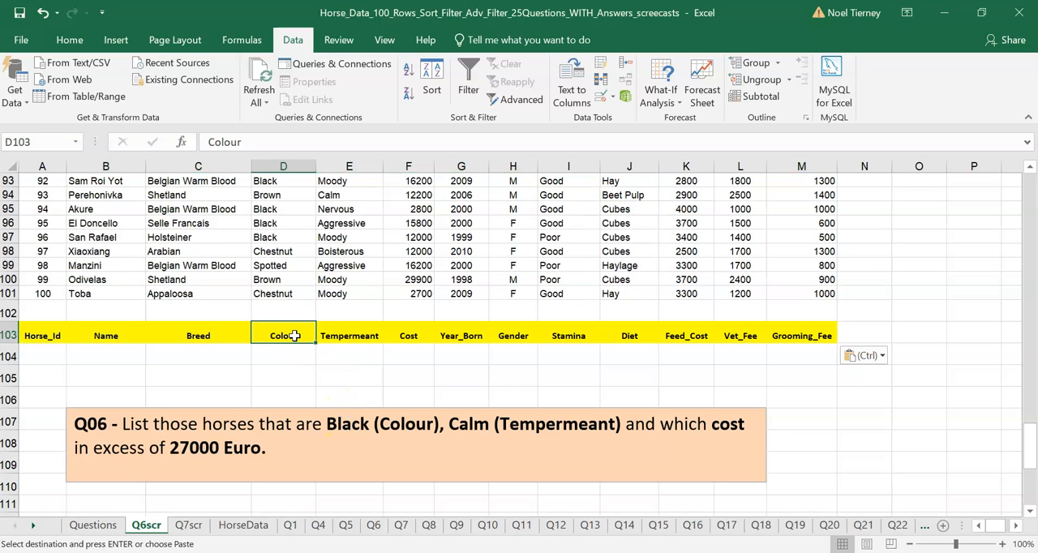
key("shift+Right")
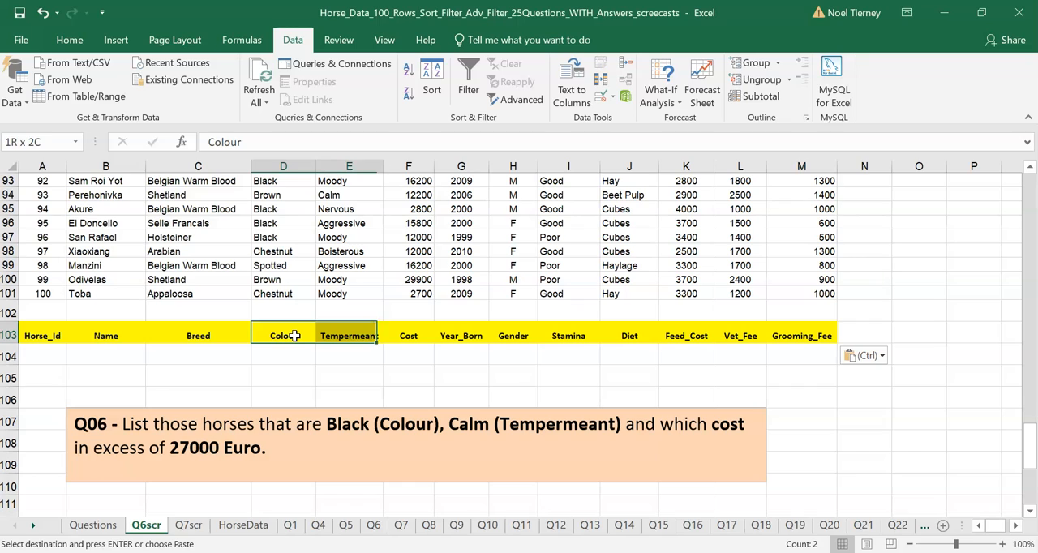
key("shift+Right")
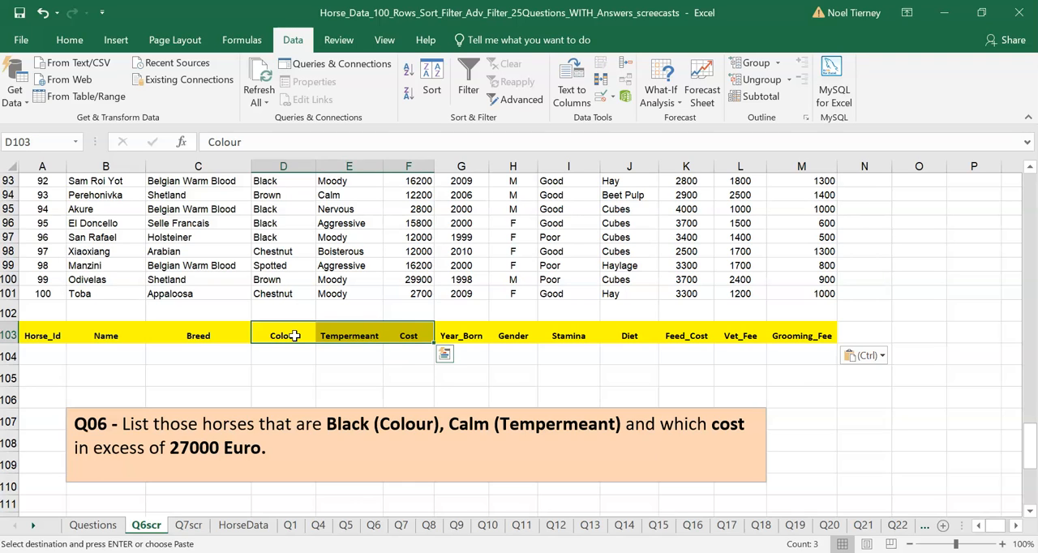
key("ctrl+c")
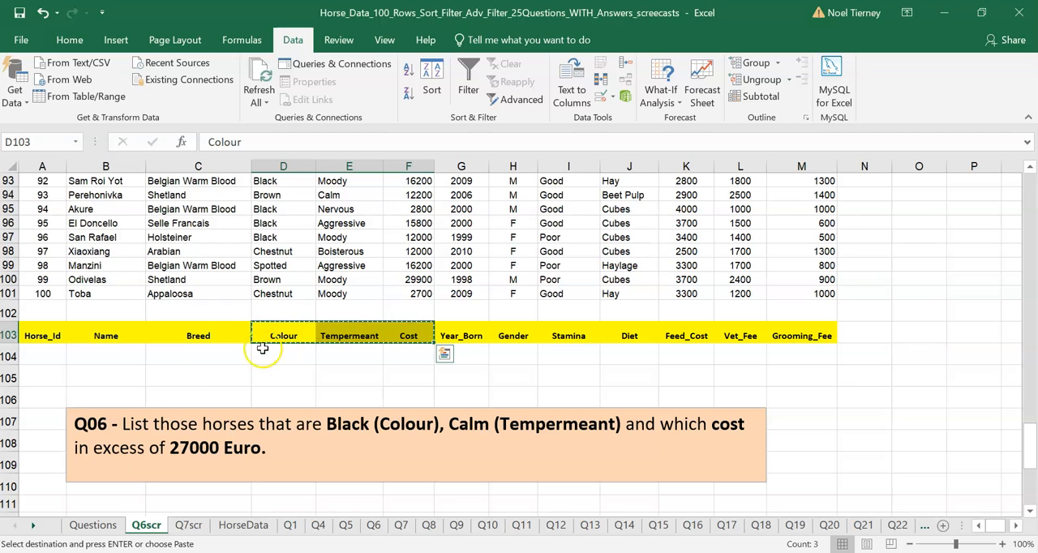
left_click(118, 378)
key("ctrl+v")
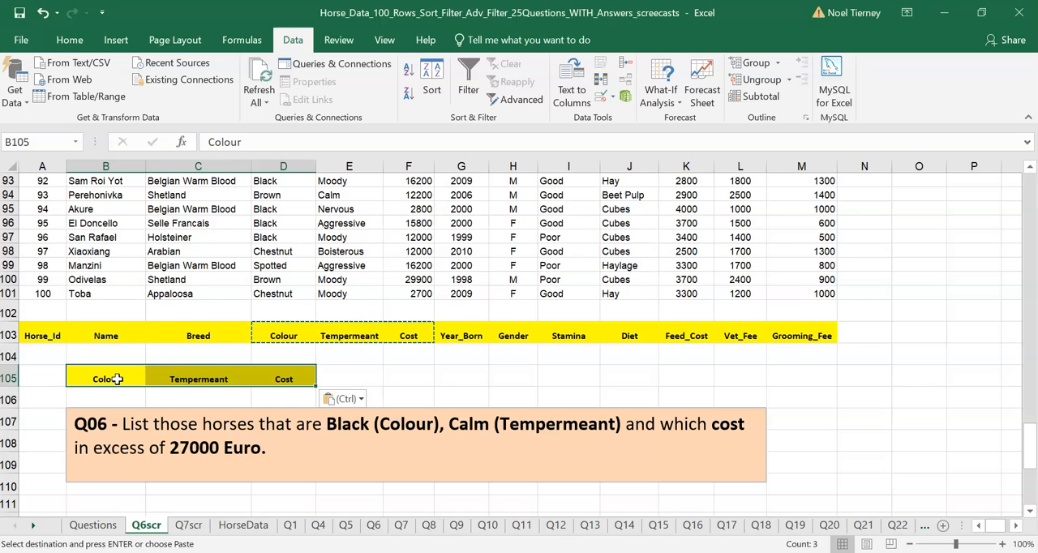
Fill the criteria headings in B105:D105 with cyan.
left_click(118, 379)
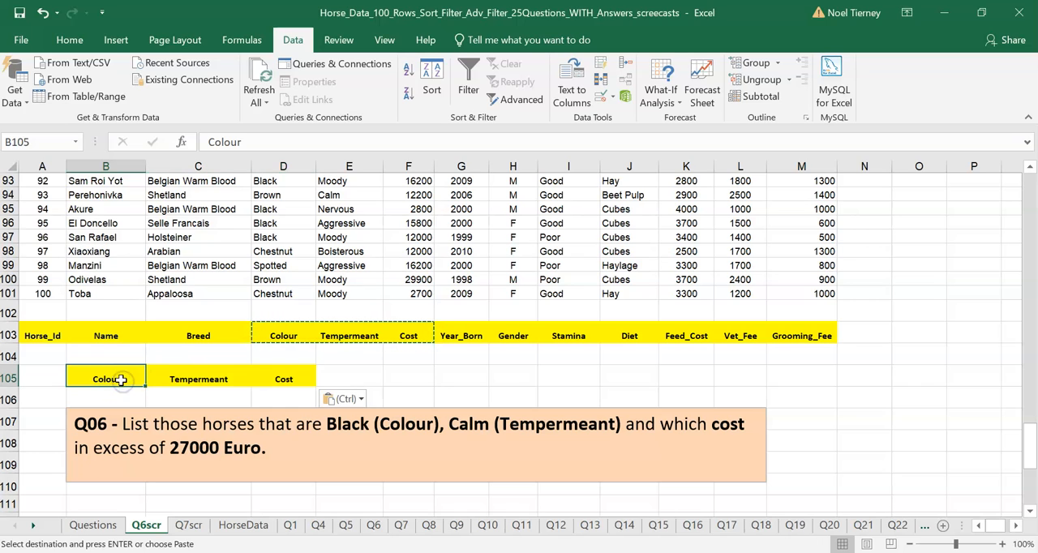
left_click_drag(114, 379, 306, 375)
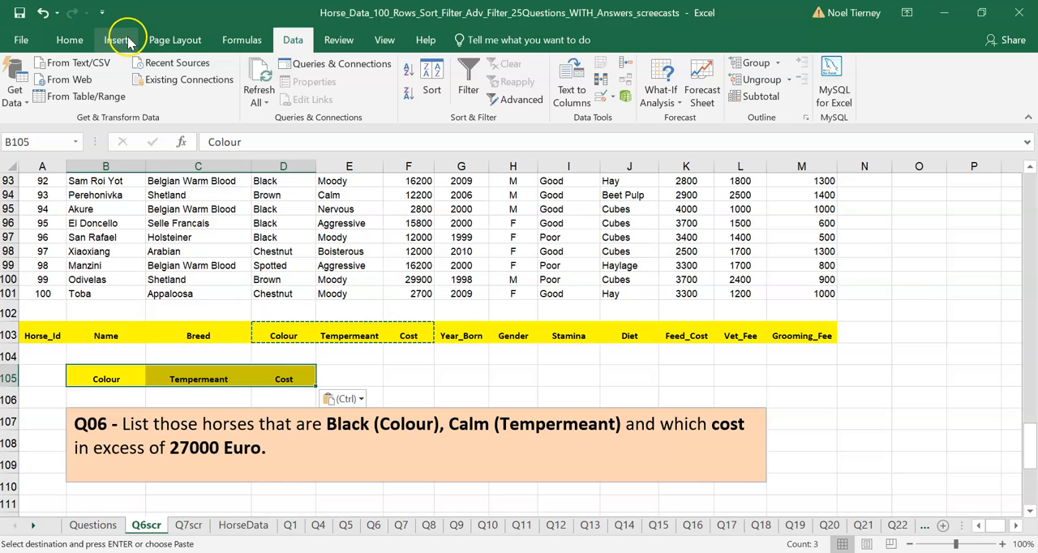
left_click(70, 41)
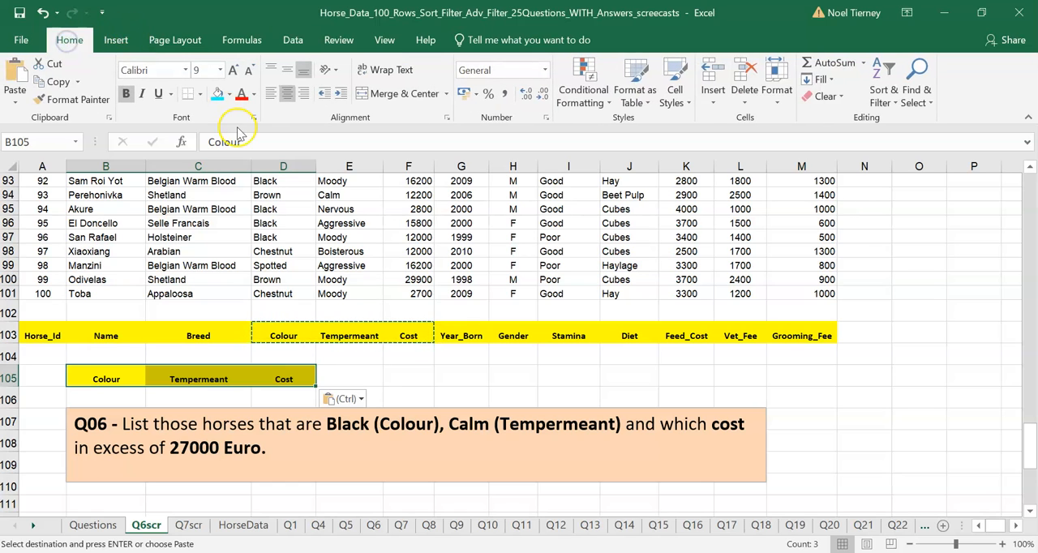
left_click(217, 97)
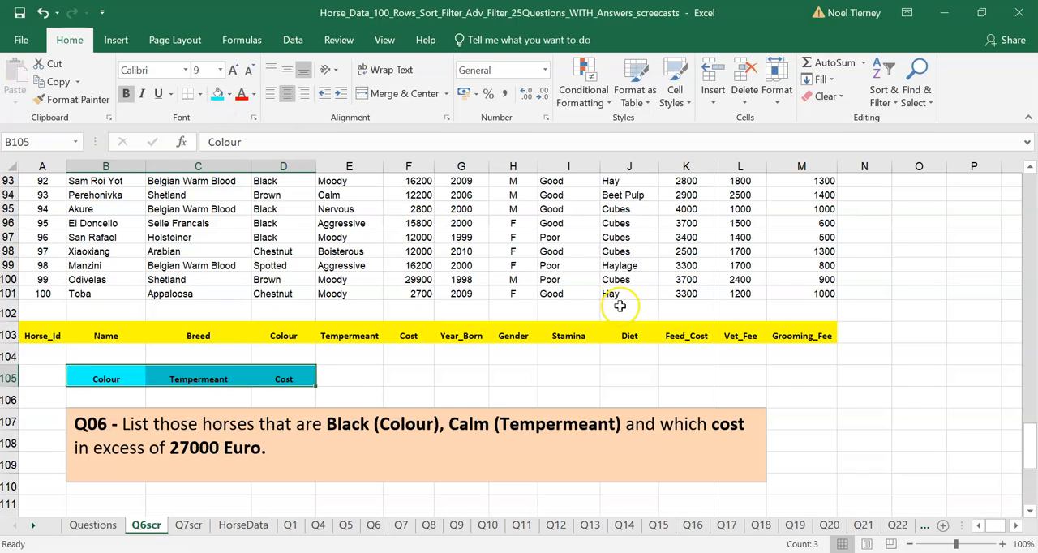
Move the Q06 question text box down to about row 109, leaving free rows under the criteria headings.
left_click(580, 352)
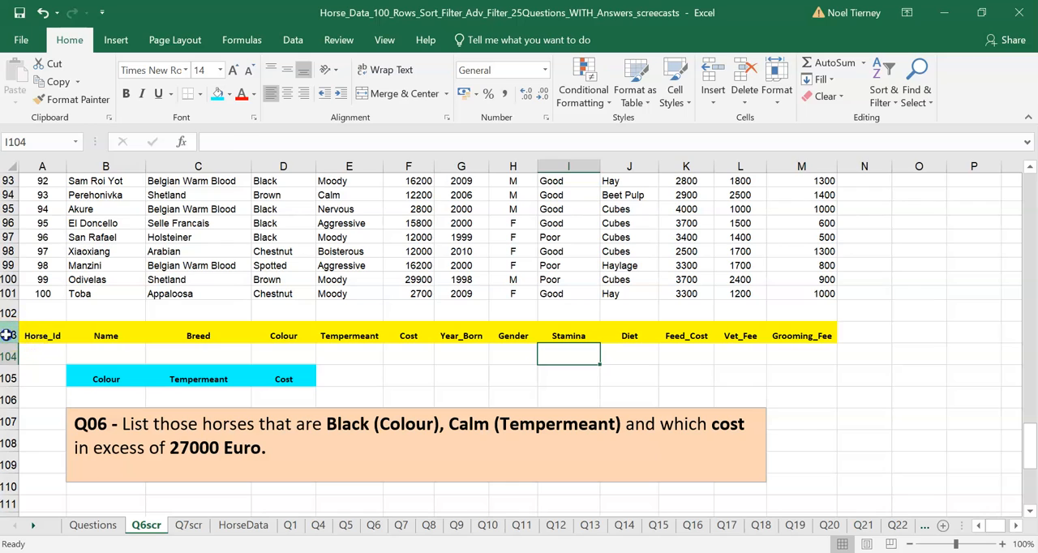
left_click(8, 335)
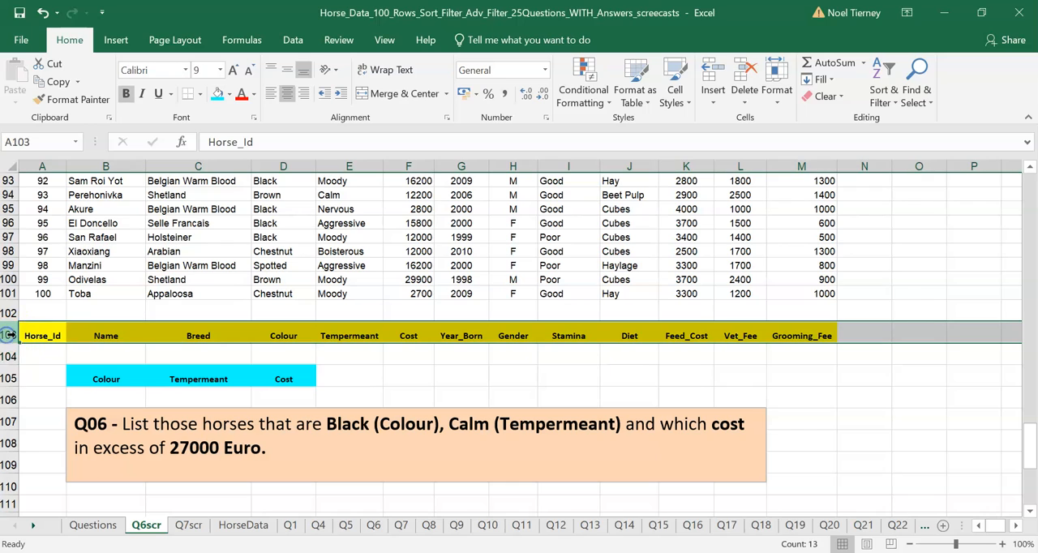
left_click(459, 407)
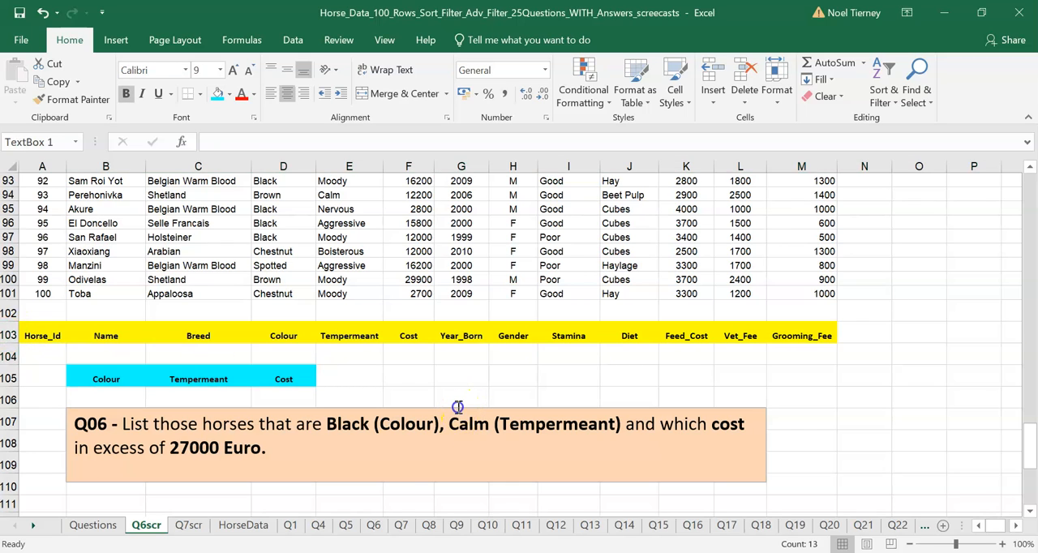
left_click_drag(460, 408, 454, 455)
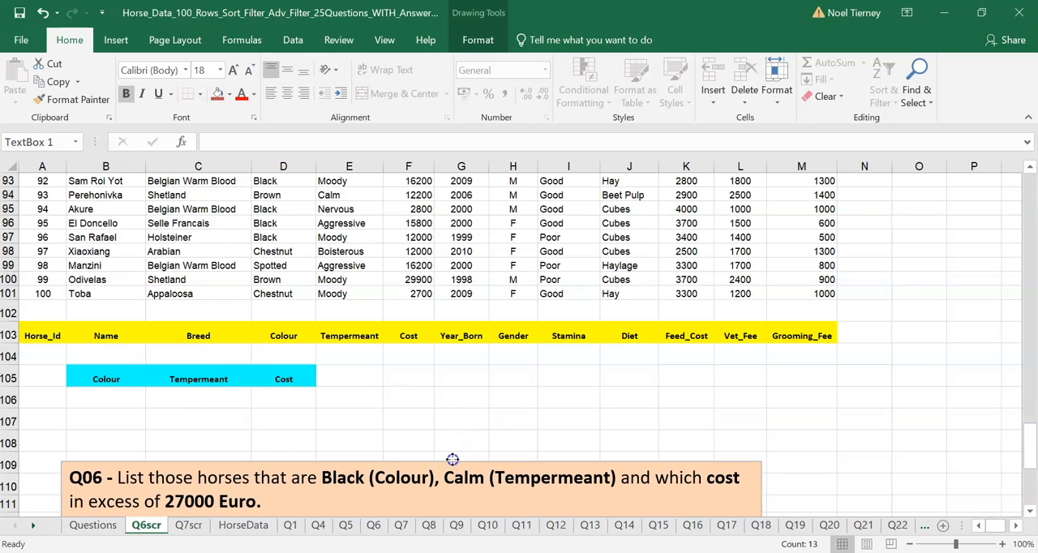
left_click(98, 382)
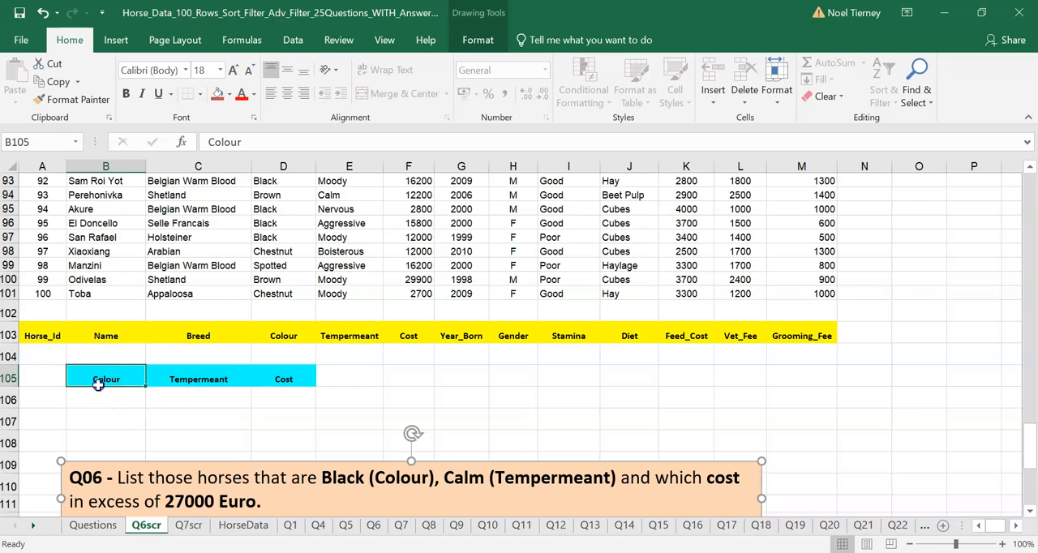
Copy the value Black from the Colour column into B106 under the Colour criteria heading.
left_click(188, 378)
left_click(288, 538)
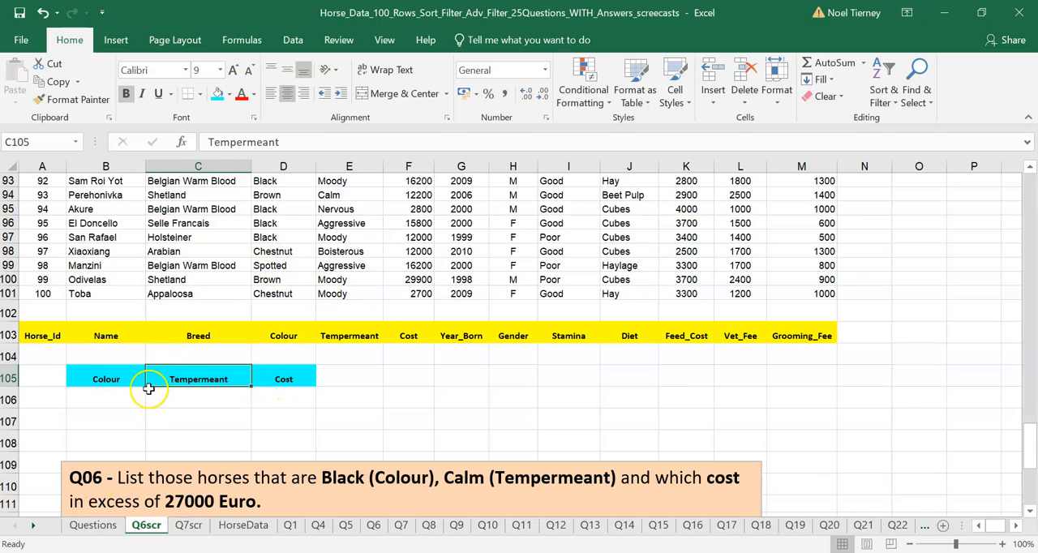
left_click(118, 396)
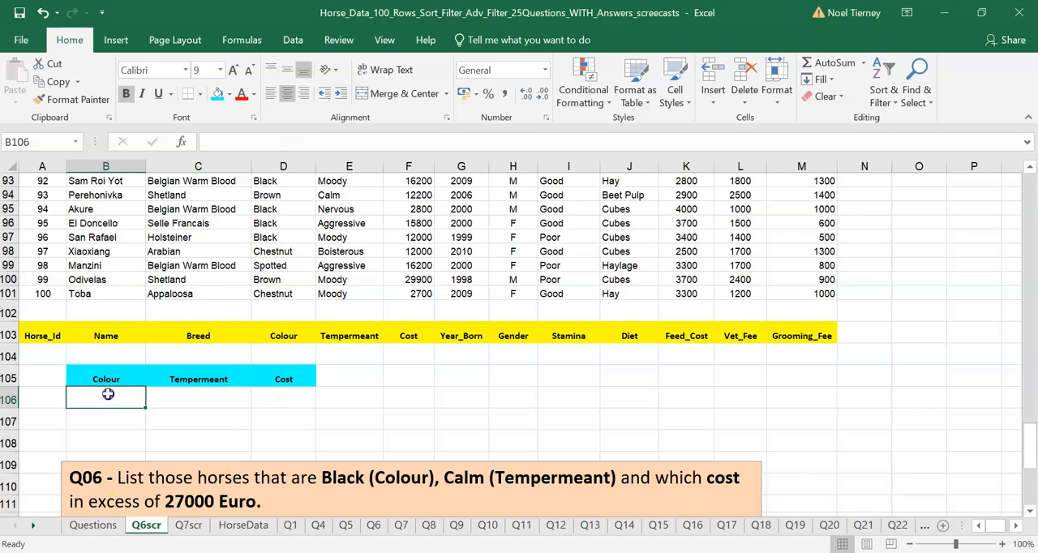
left_click(171, 398)
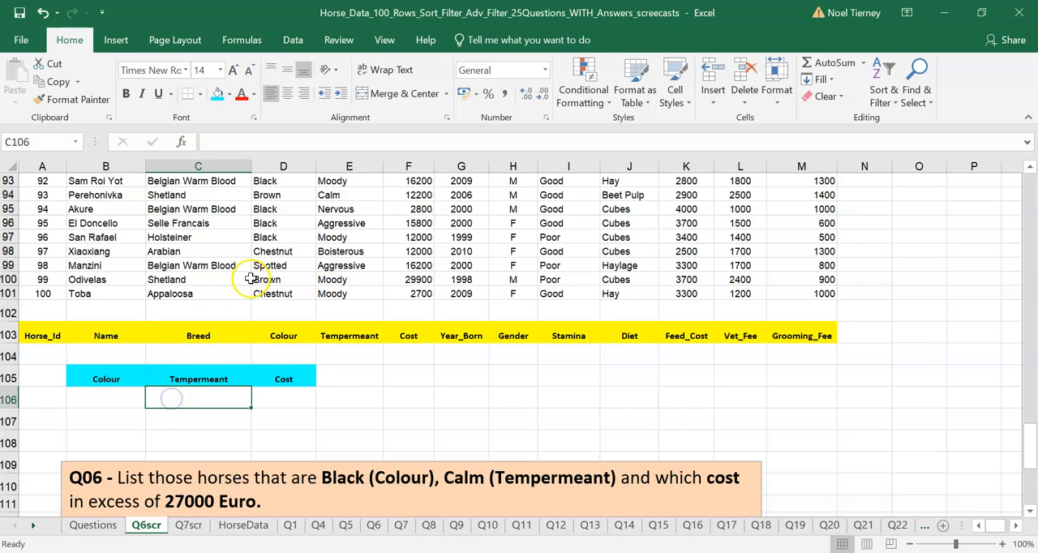
left_click(276, 226)
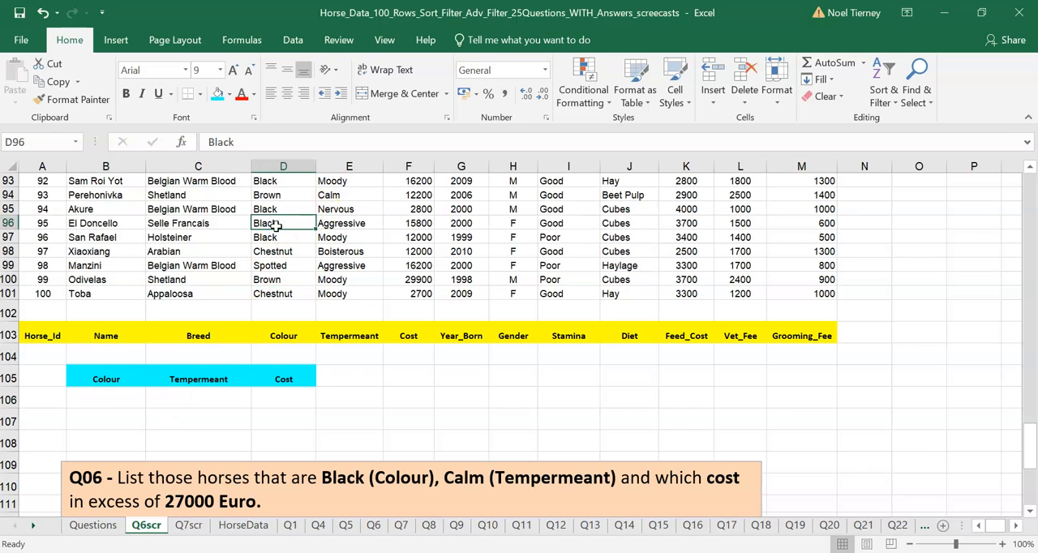
key("ctrl+c")
left_click(105, 398)
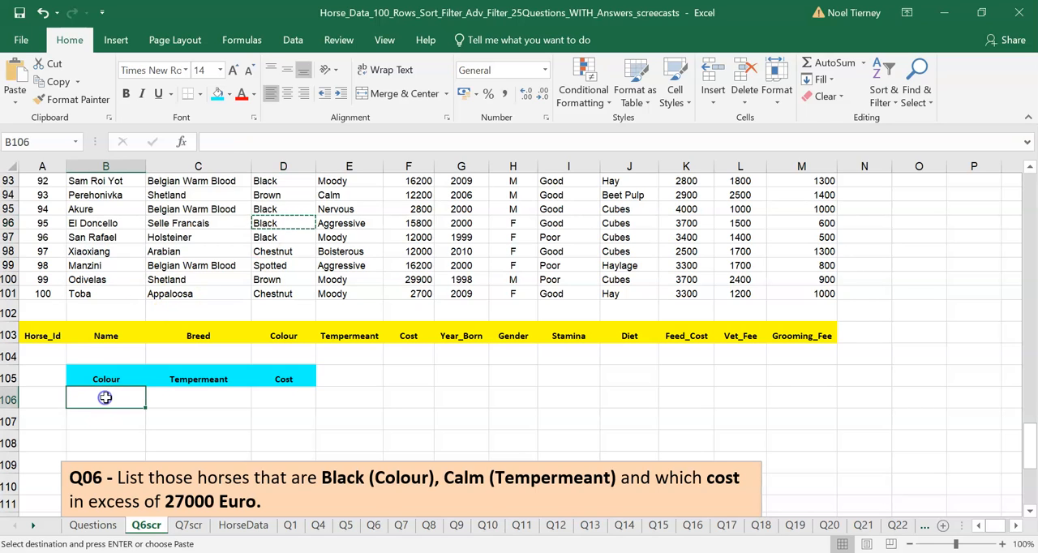
key("ctrl+v")
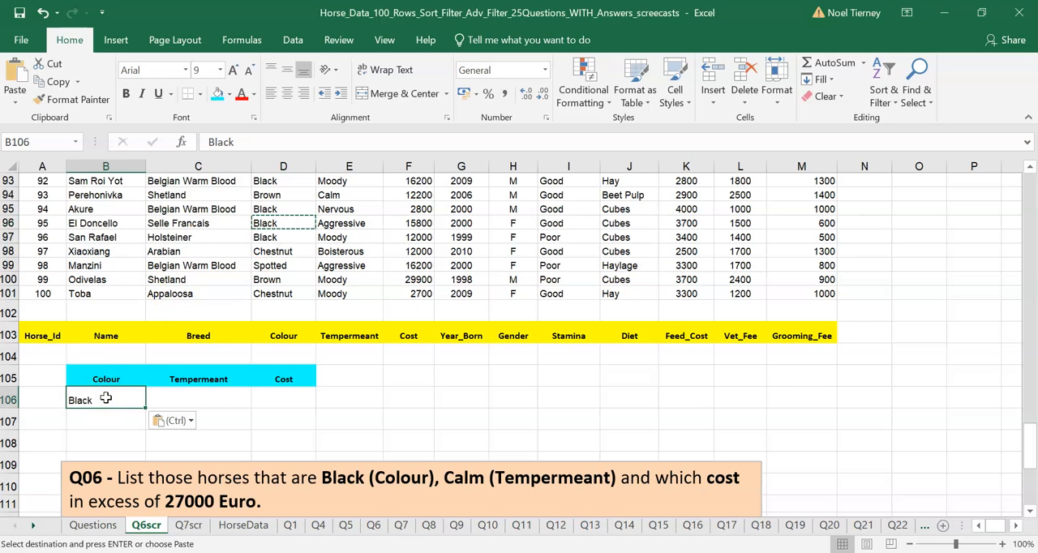
Copy the value Calm from the Tempermeant column into C106 under the Tempermeant criteria heading.
left_click(209, 396)
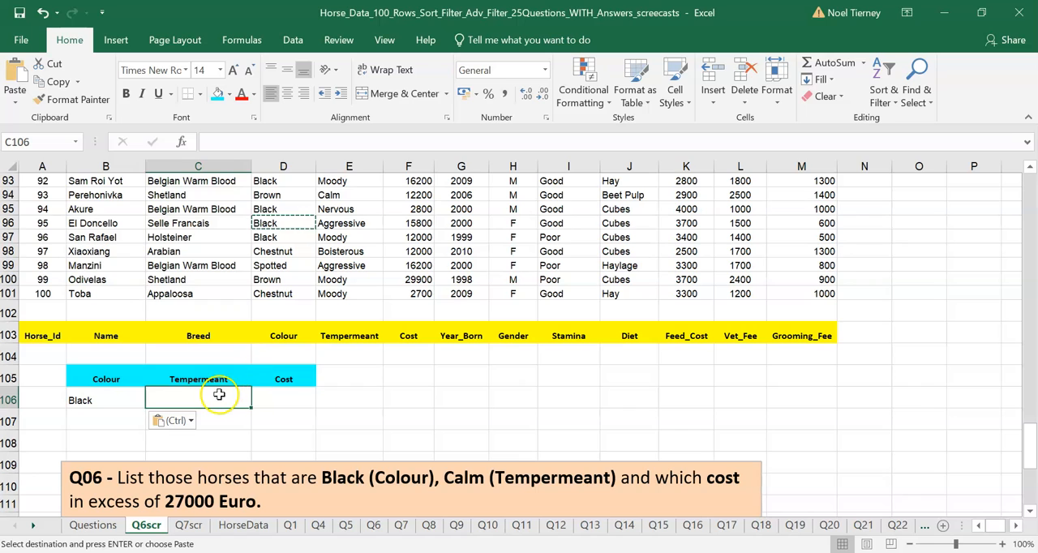
left_click(347, 196)
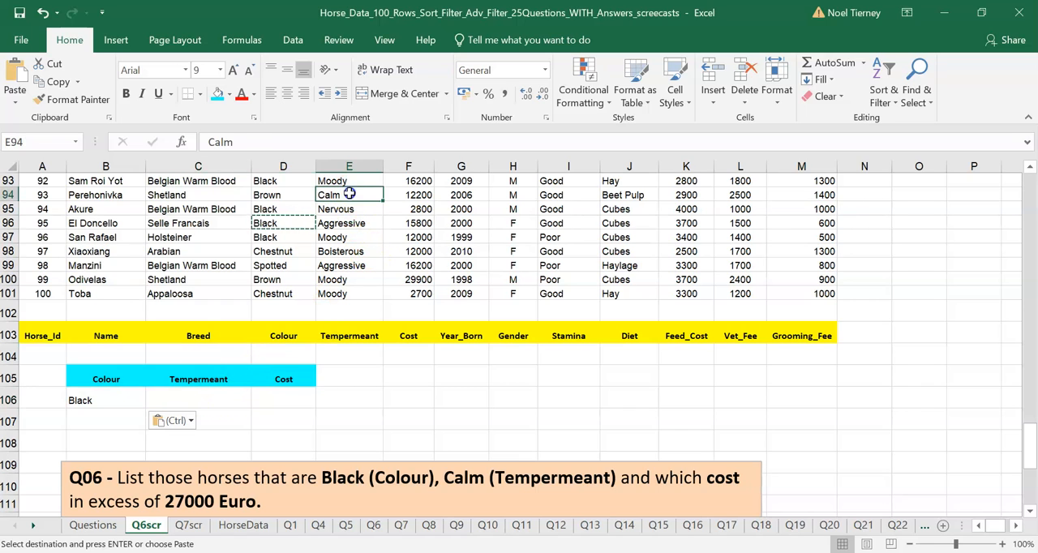
key("ctrl+c")
left_click(223, 398)
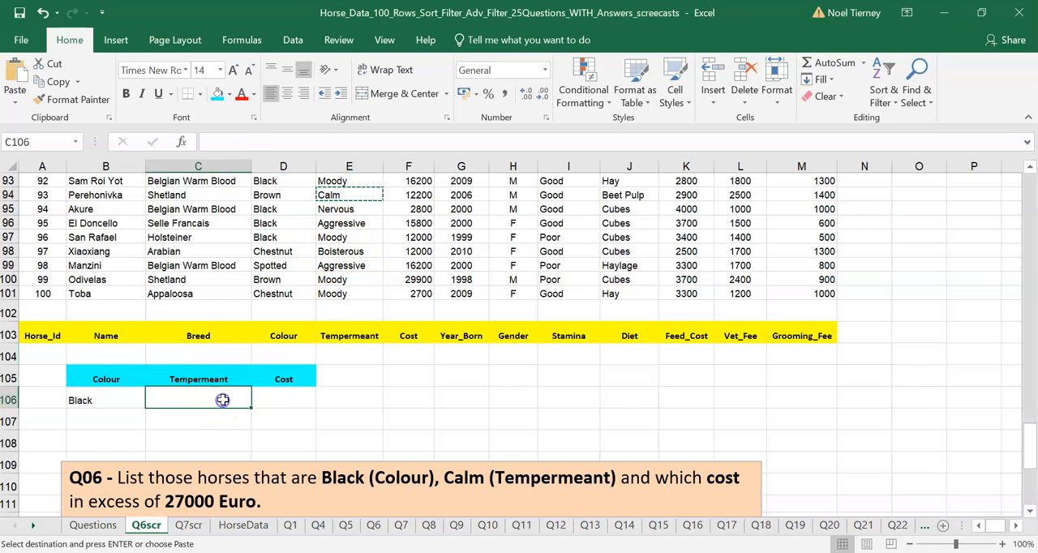
key("ctrl+v")
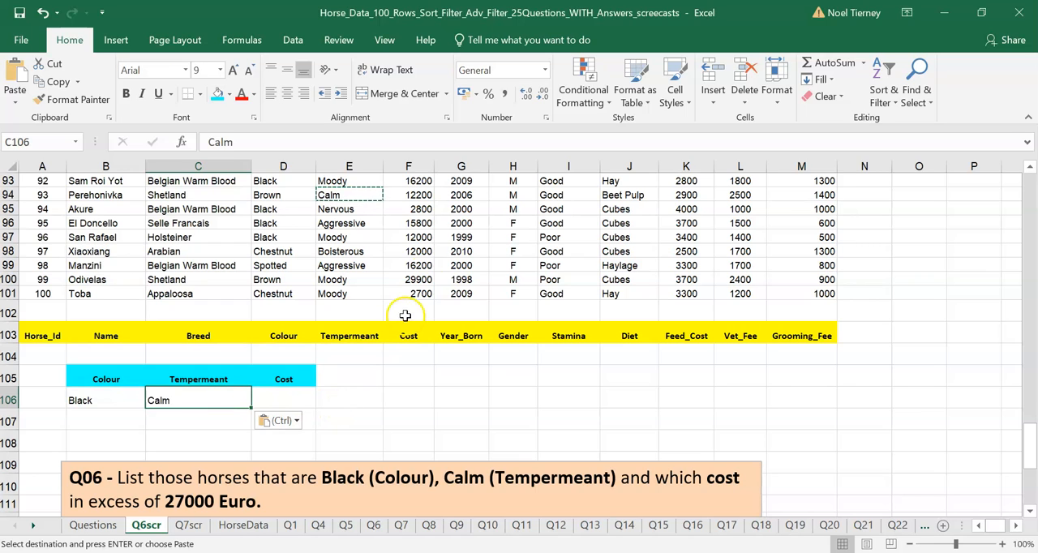
Enter the condition >27000 in D106 under the Cost criteria heading.
left_click(289, 393)
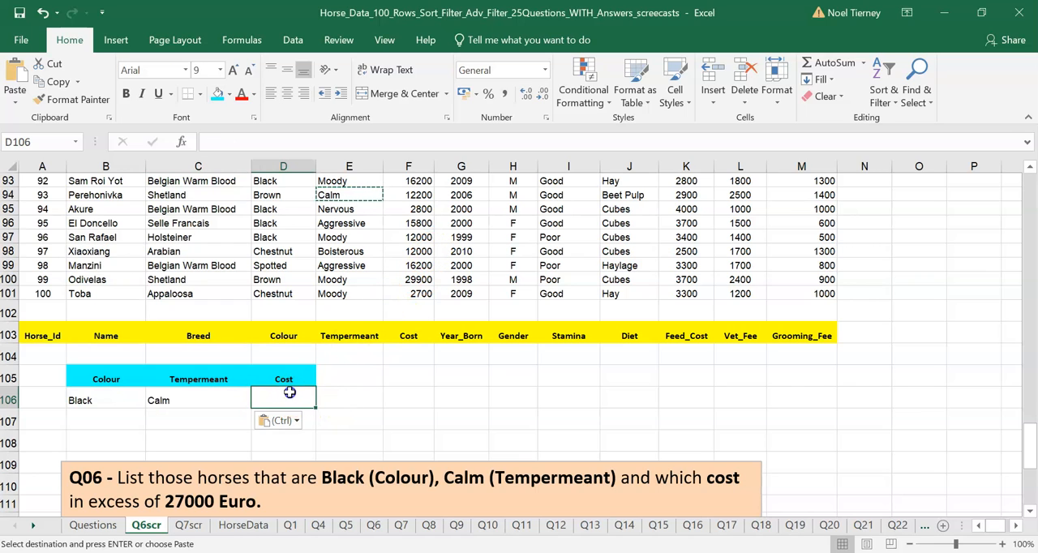
type(">")
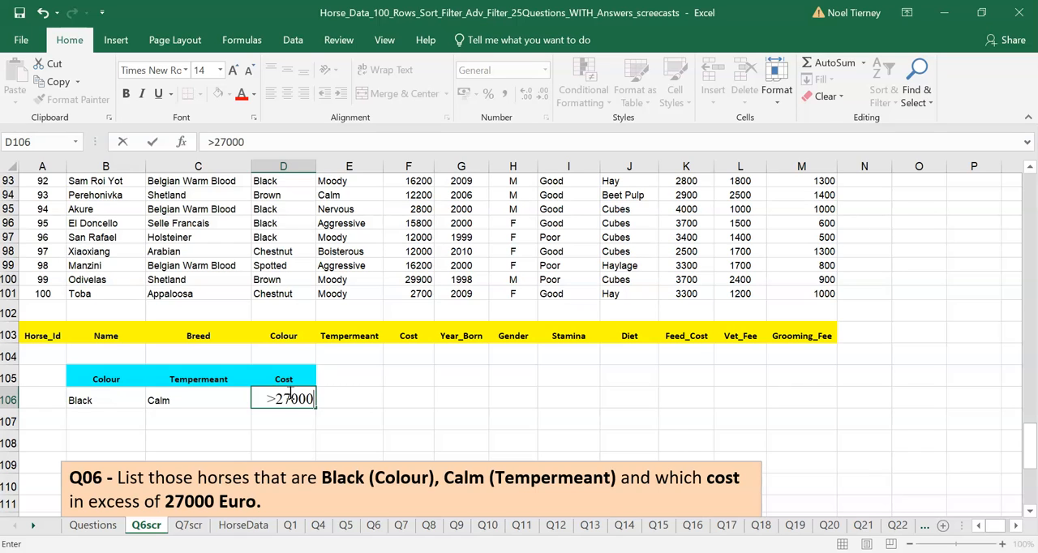
type("27000")
key("Return")
Format the criteria values in B106:D106 as bold with font size 14.
left_click(284, 396)
left_click(170, 401)
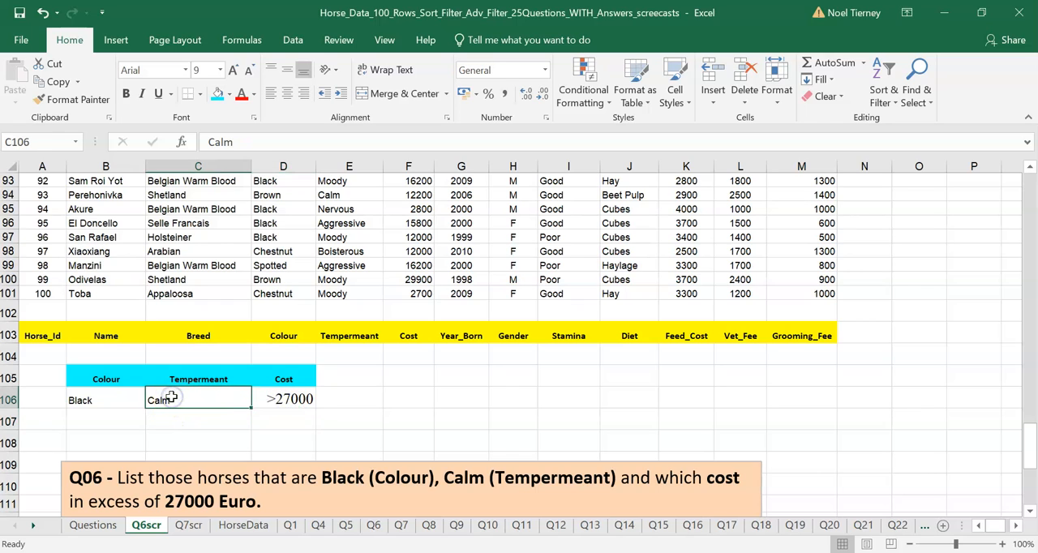
left_click(122, 401)
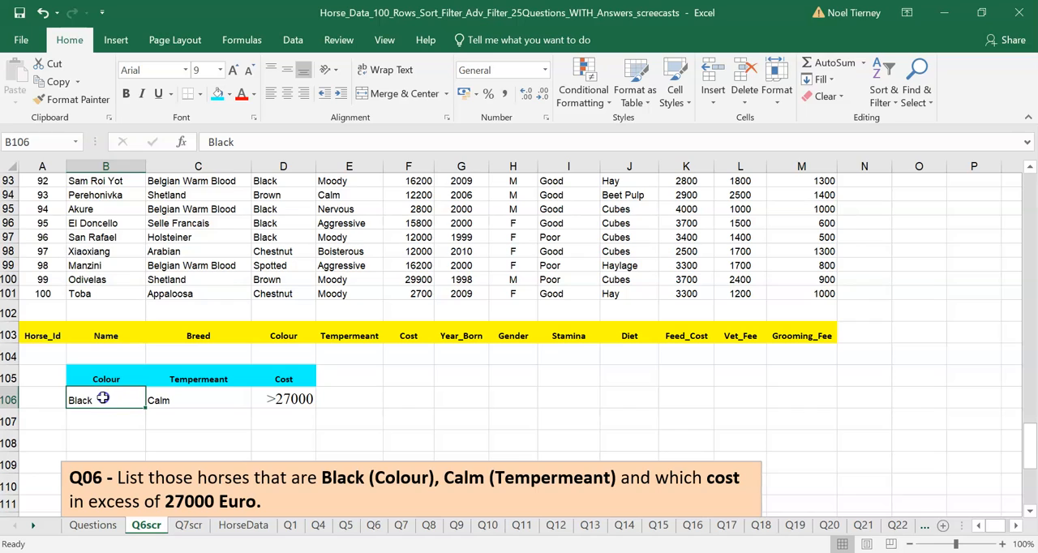
left_click_drag(99, 398, 315, 406)
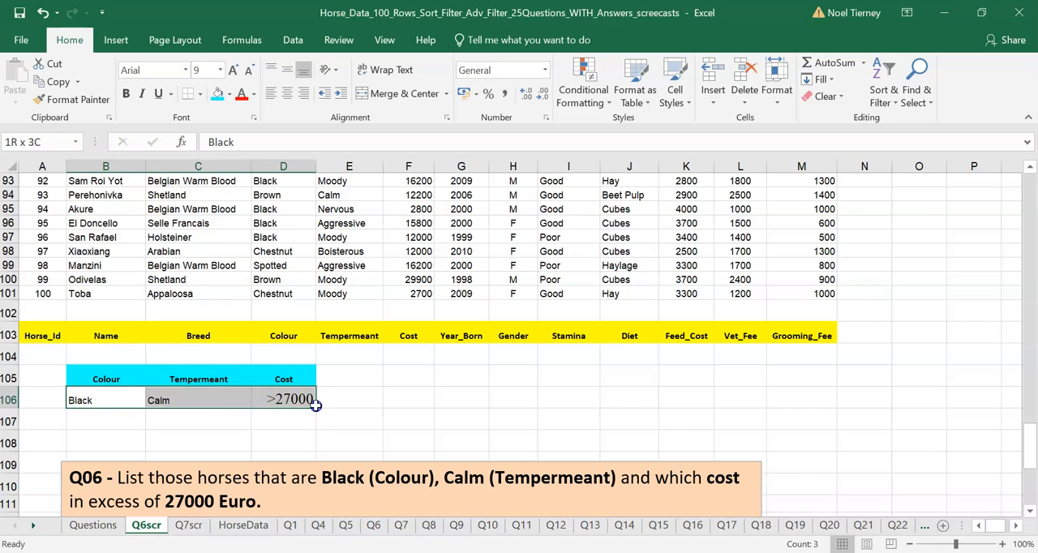
left_click(220, 71)
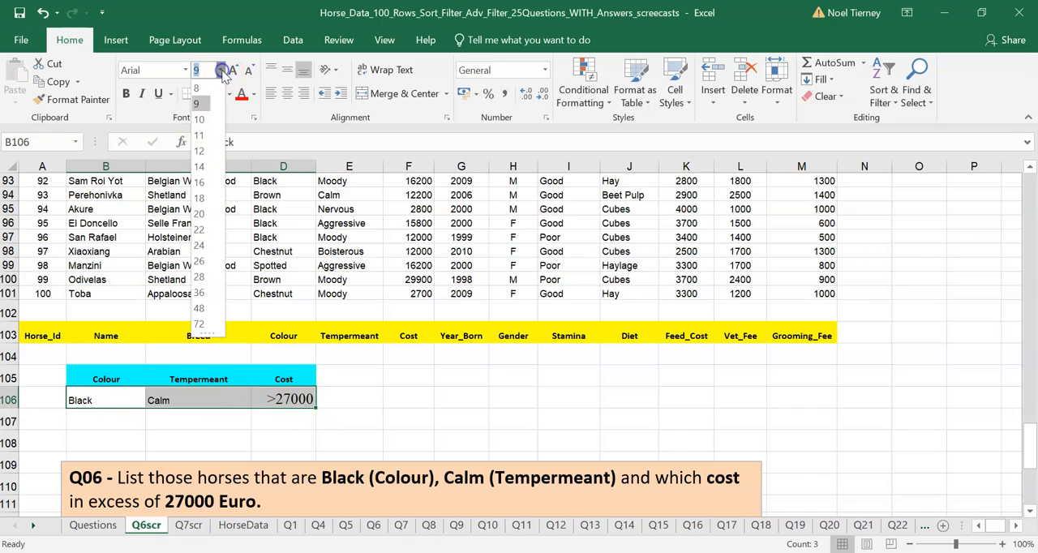
left_click(189, 161)
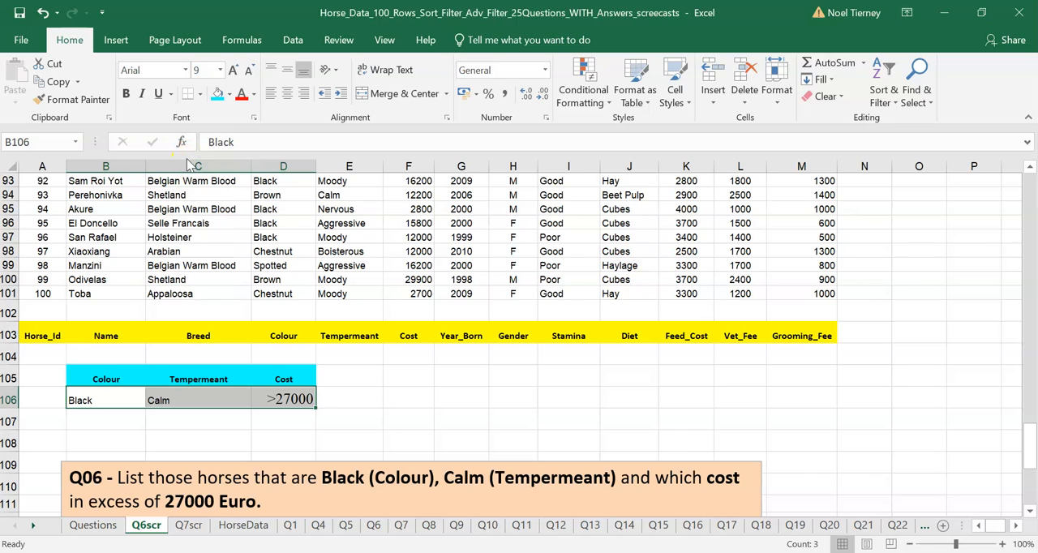
key("ctrl+b")
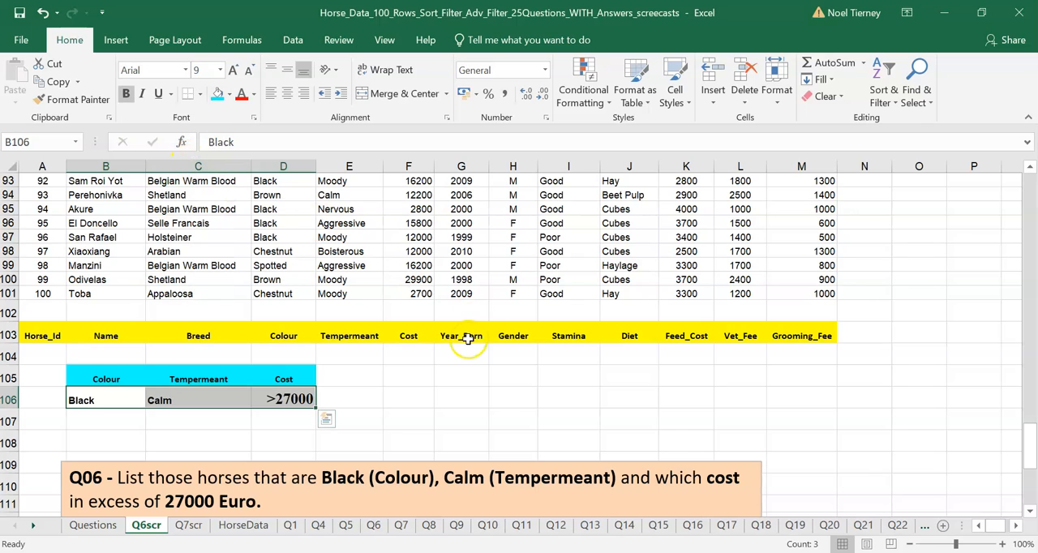
left_click(220, 70)
left_click(199, 166)
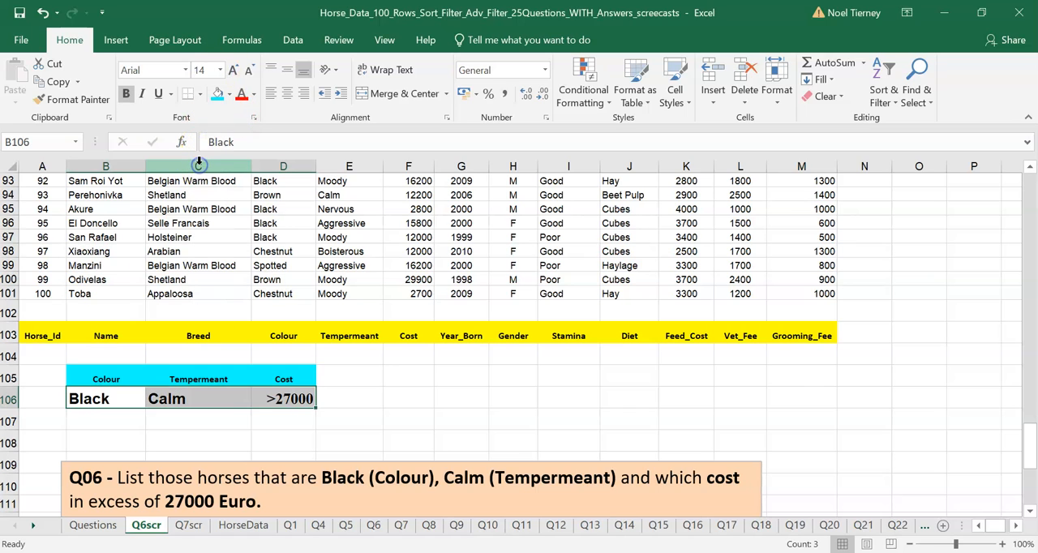
left_click(259, 357)
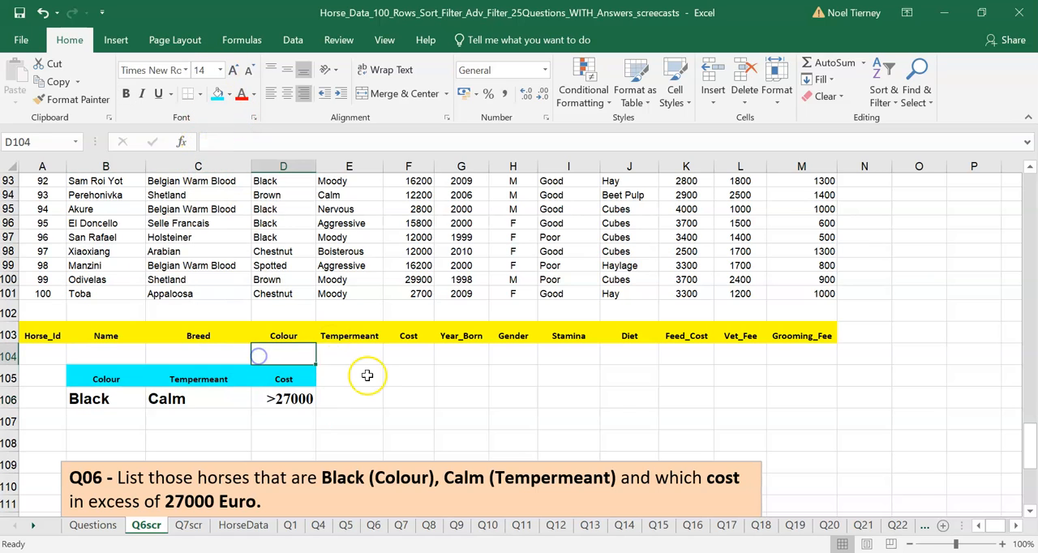
left_click(365, 384)
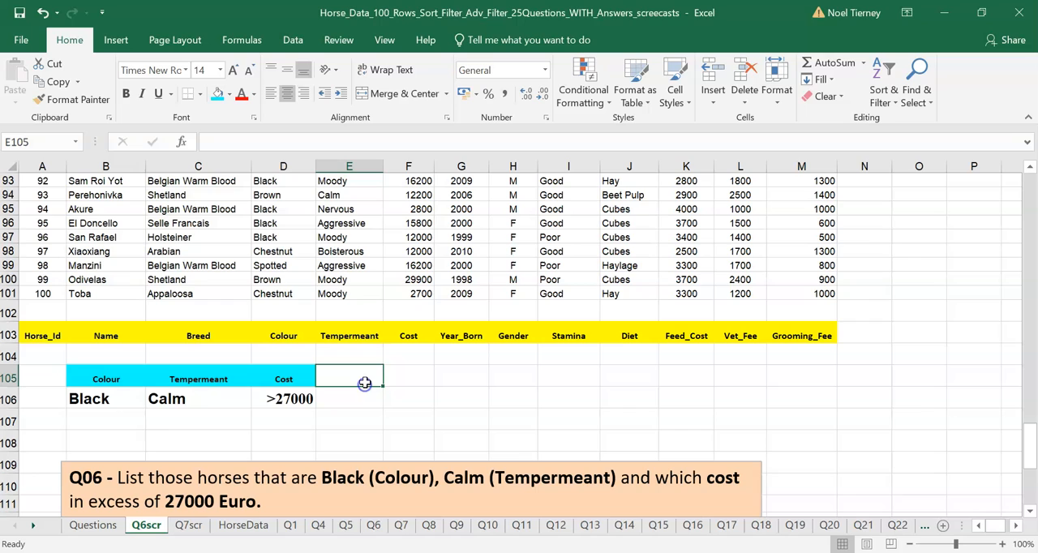
left_click(99, 379)
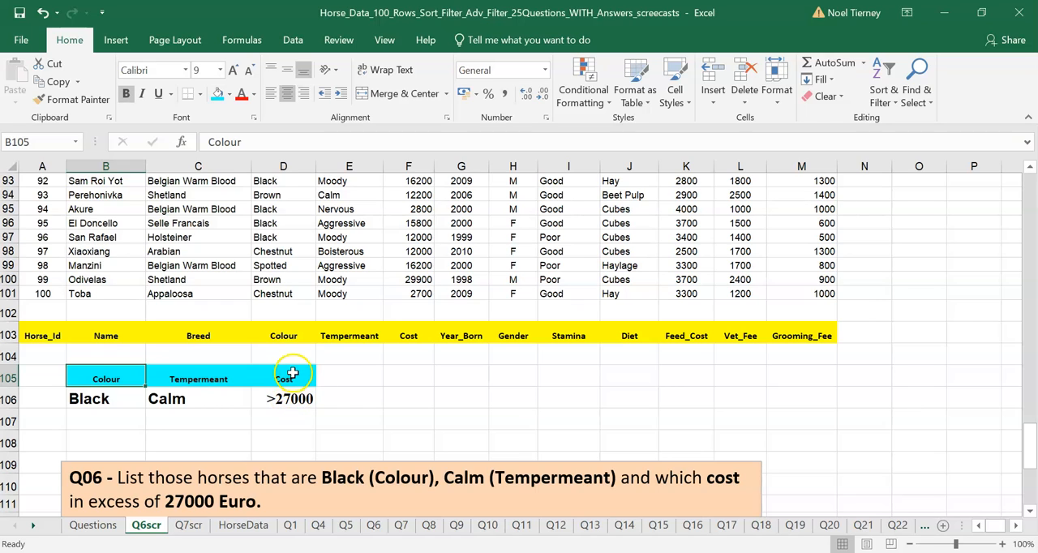
left_click_drag(111, 380, 287, 403)
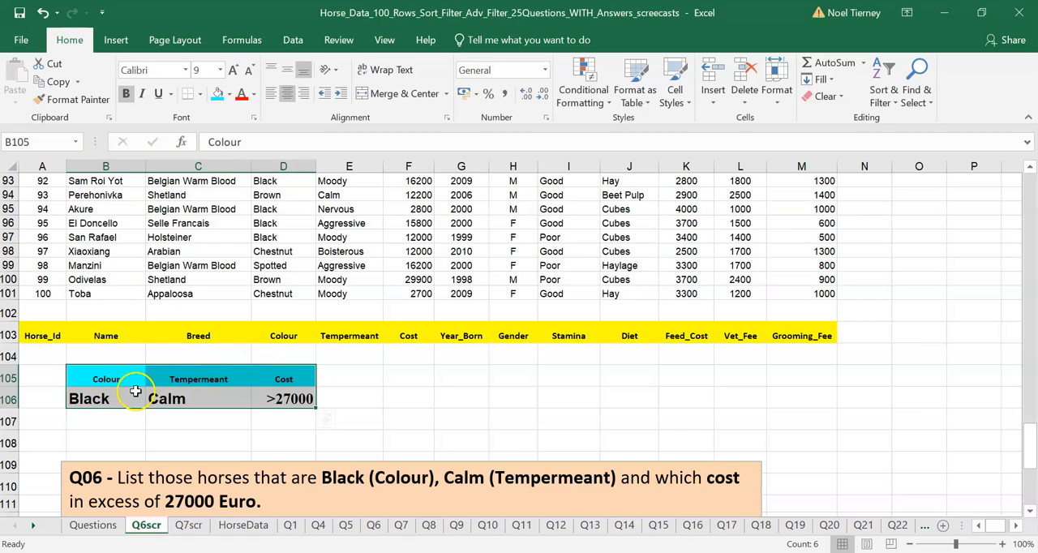
Start an Advanced Filter on the horse table, using A1:M101 including the header row as the list range.
left_click(348, 219)
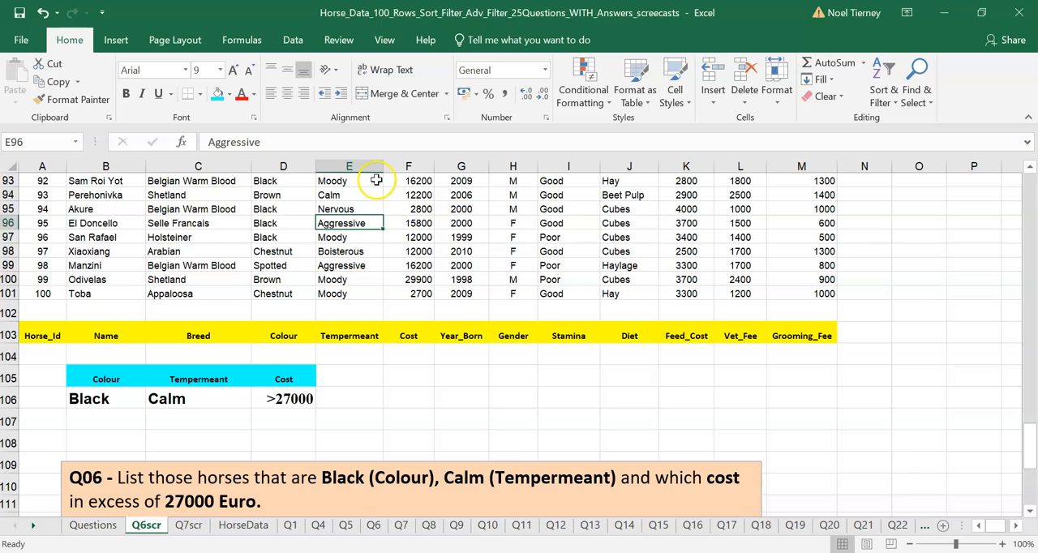
left_click(300, 45)
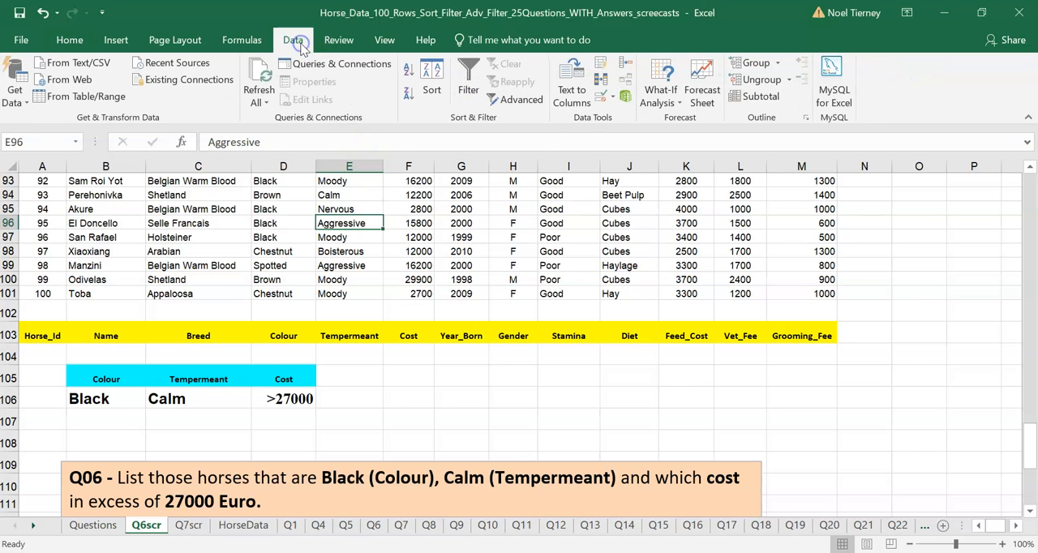
left_click(526, 99)
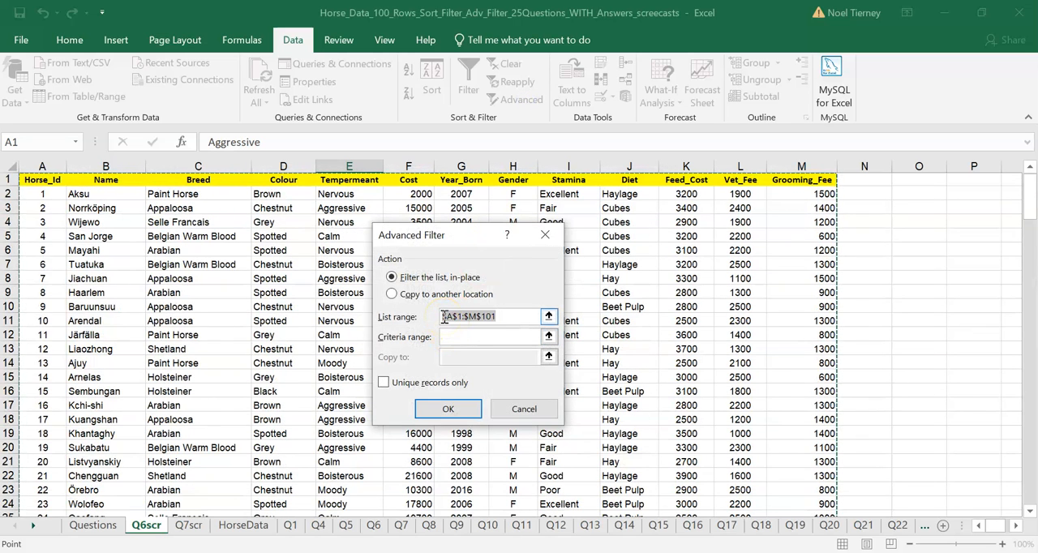
left_click(459, 317)
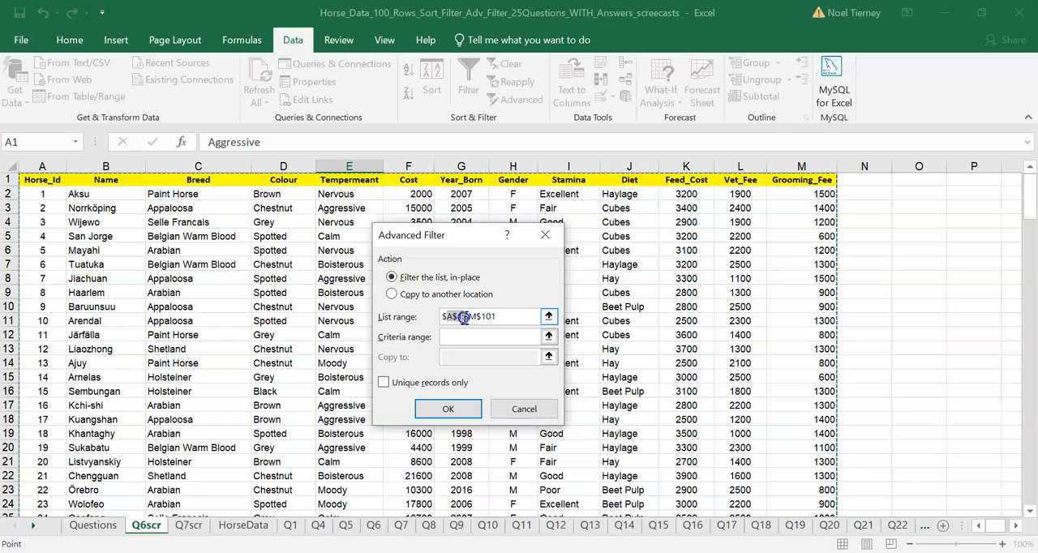
left_click_drag(475, 317, 498, 318)
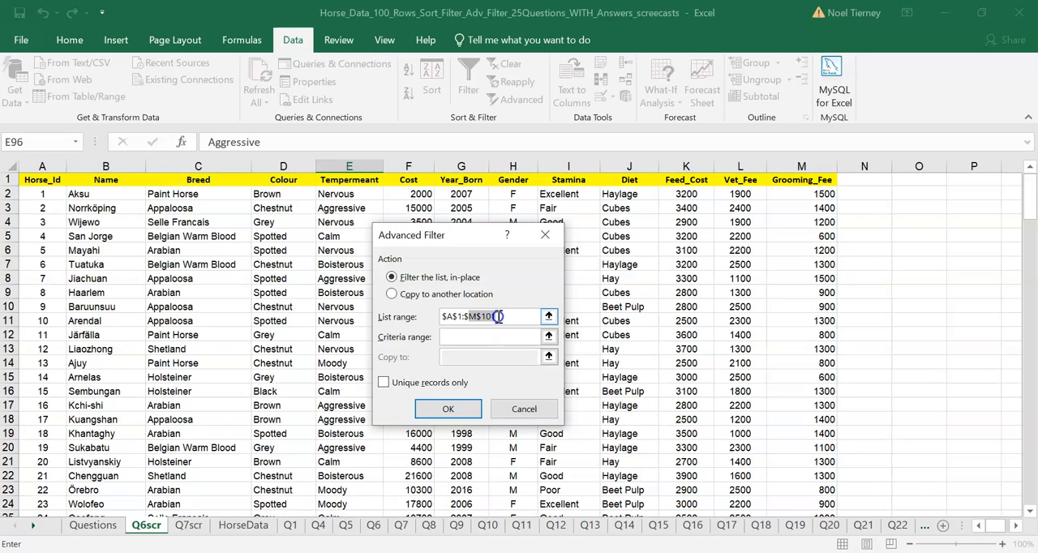
Set the criteria range to B105:D106 on Q6scr, filter the list in place and view the filtered rows.
left_click(480, 339)
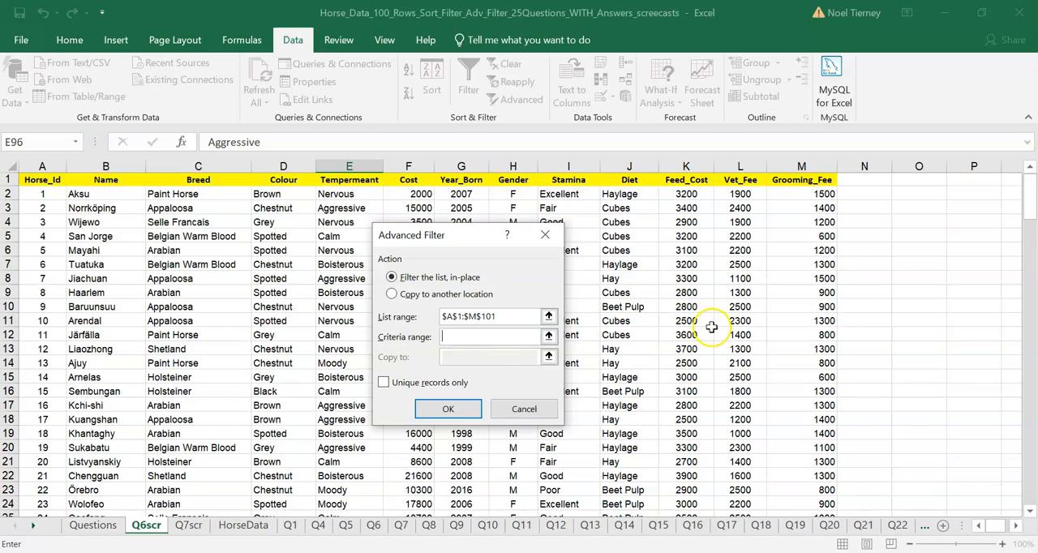
left_click_drag(1030, 186, 1017, 419)
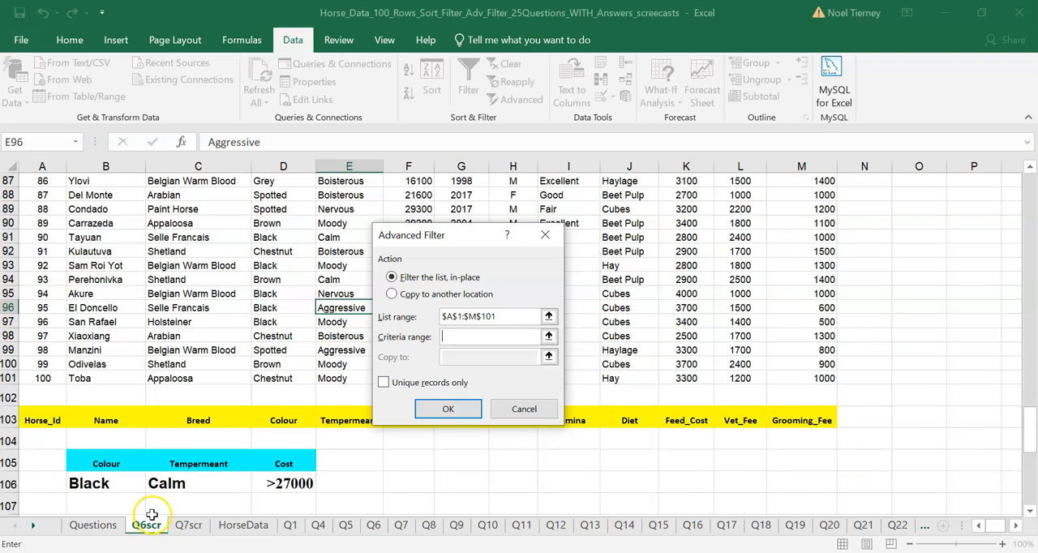
left_click(87, 463)
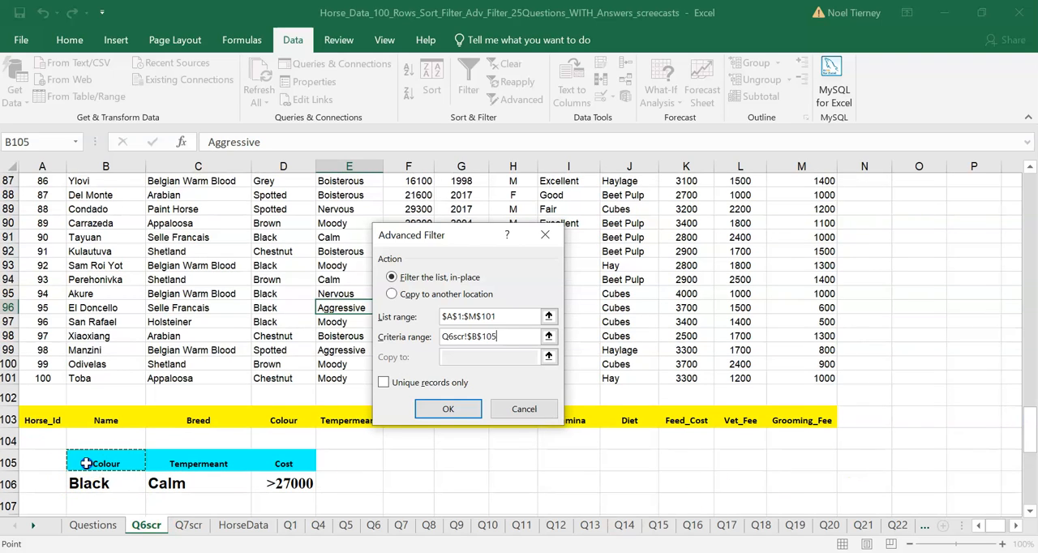
left_click_drag(87, 463, 109, 468)
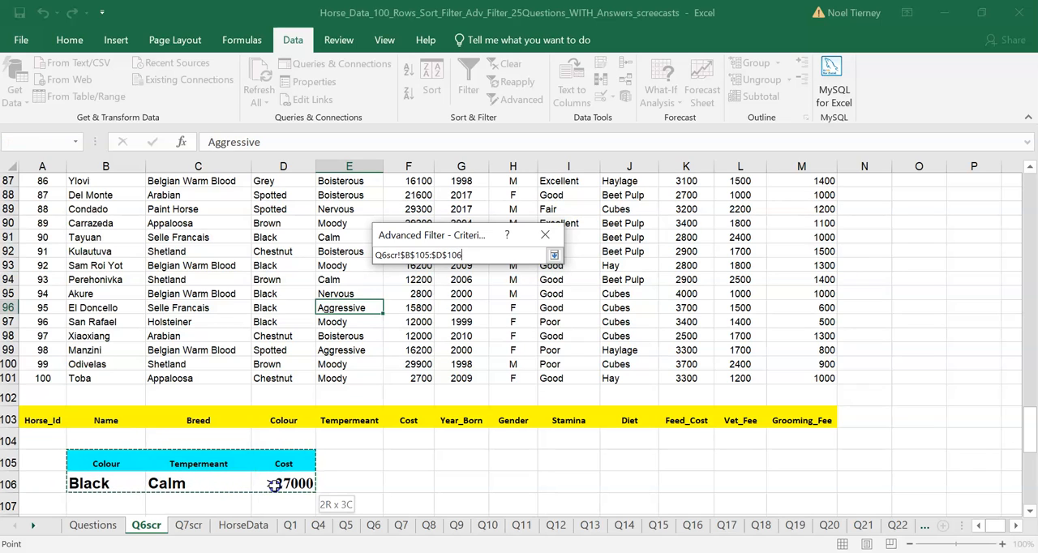
left_click_drag(275, 485, 275, 486)
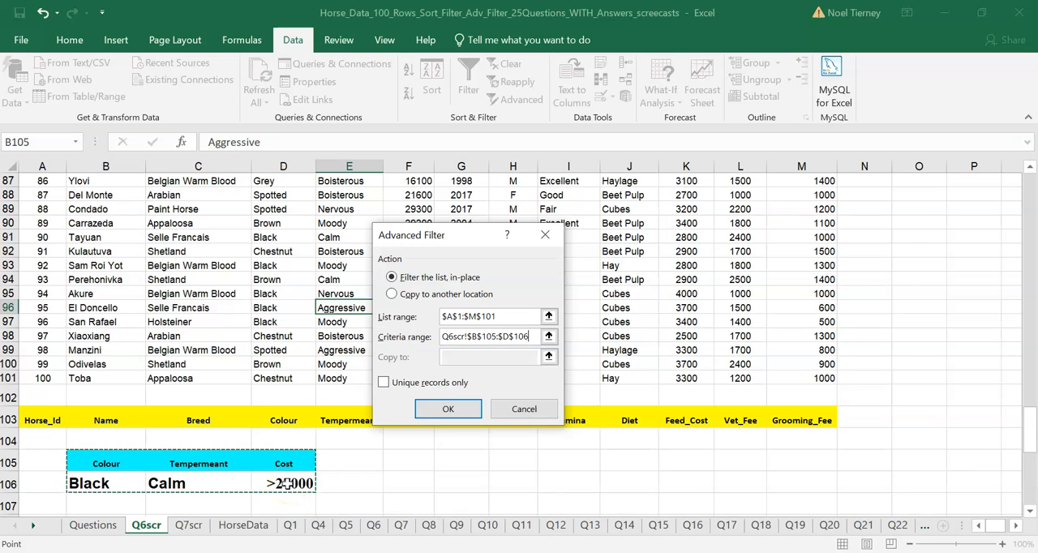
left_click(446, 410)
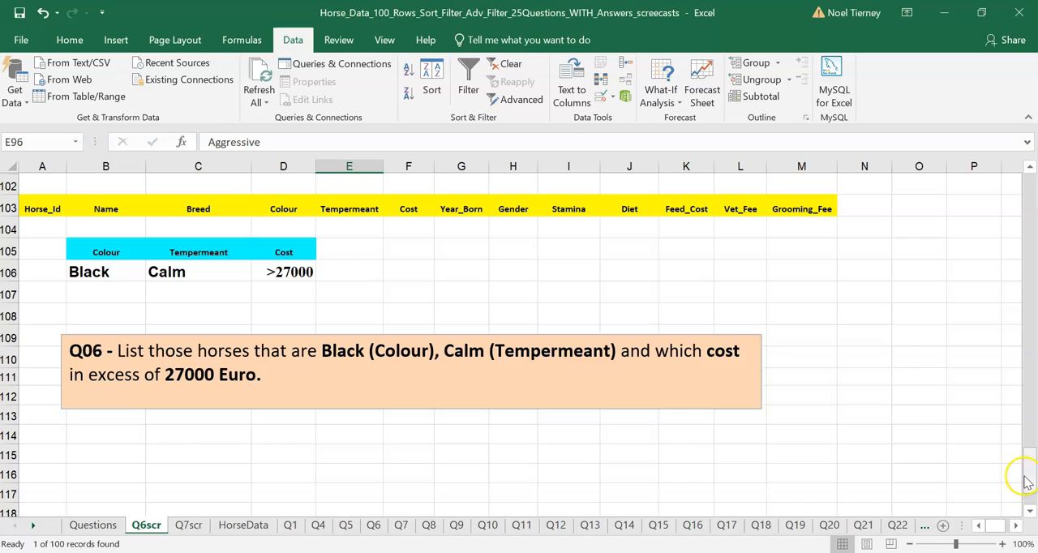
left_click_drag(1032, 490, 1023, 120)
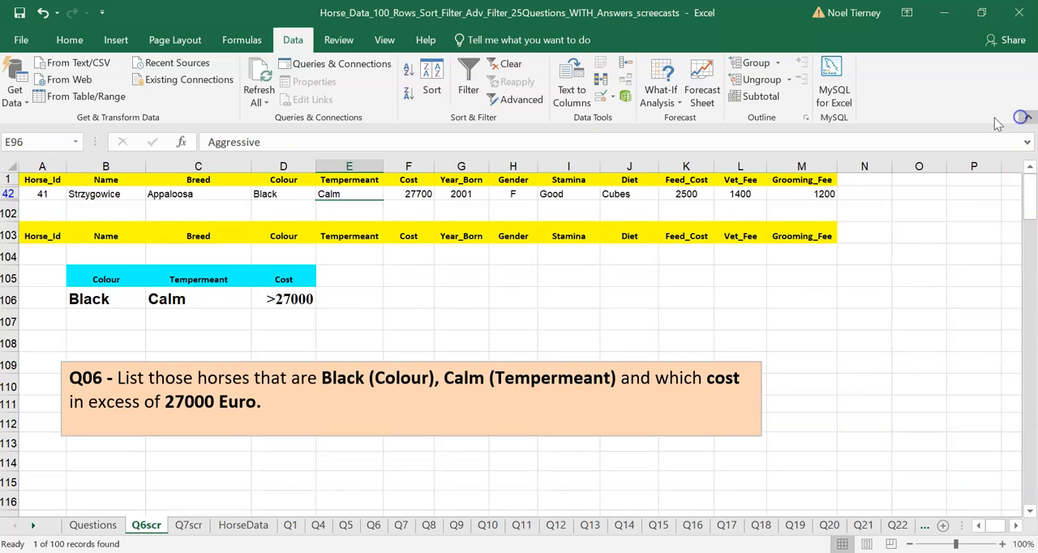
Fill the Colour, Tempermeant and Cost cells of the filtered horse row (D42:F42) with a light orange theme colour.
left_click(397, 335)
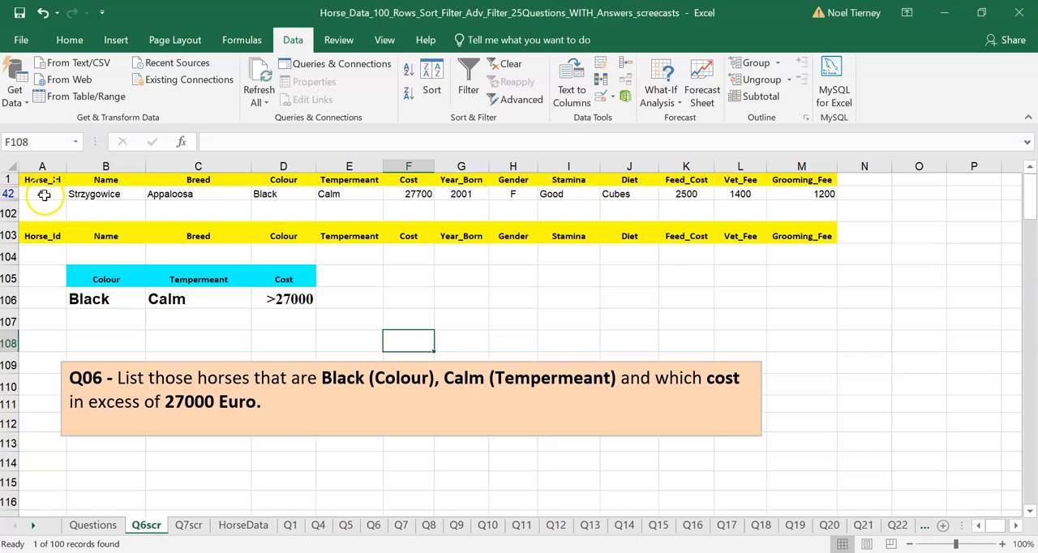
left_click(281, 193)
left_click_drag(281, 193, 403, 199)
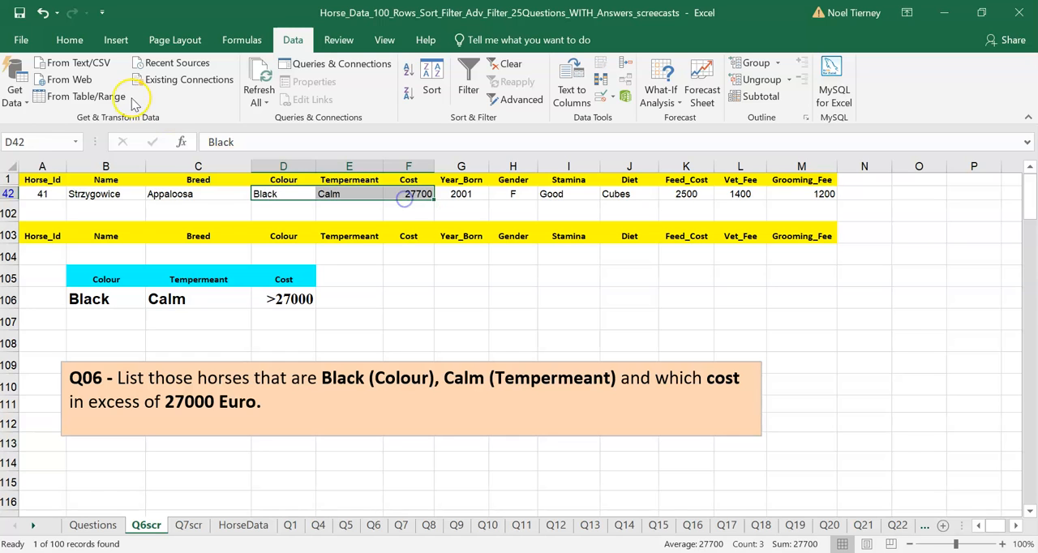
left_click(70, 40)
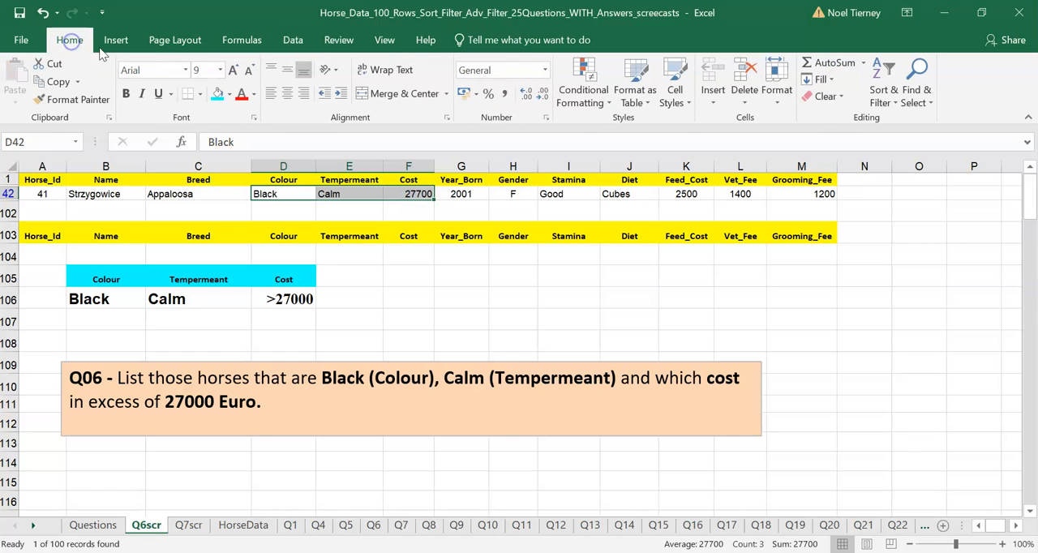
left_click(229, 94)
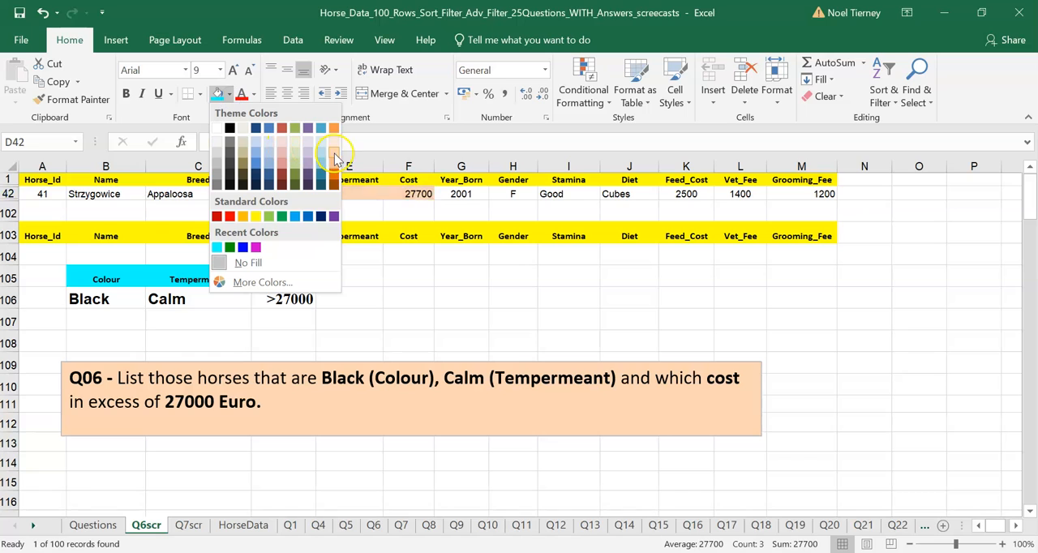
left_click(334, 145)
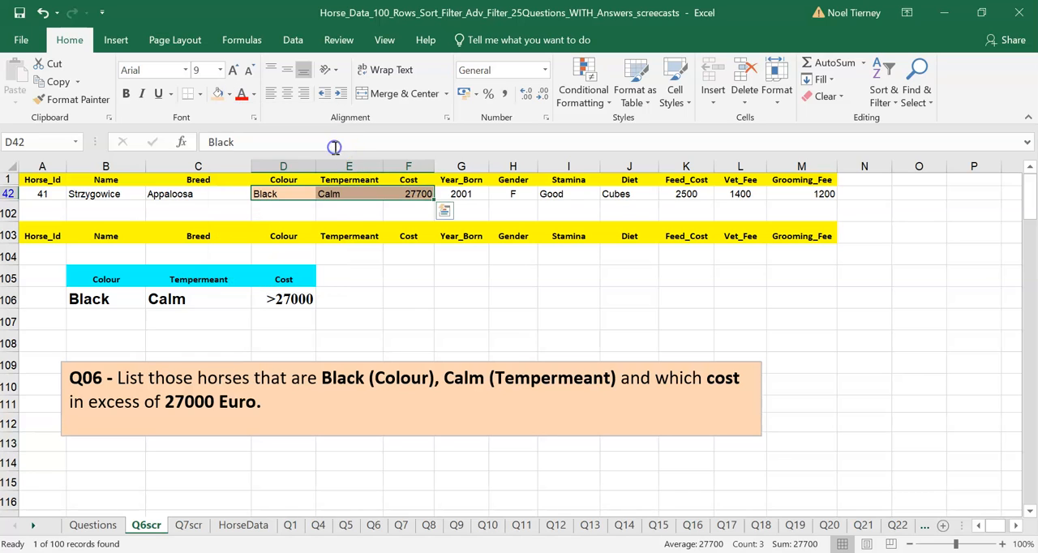
left_click(428, 293)
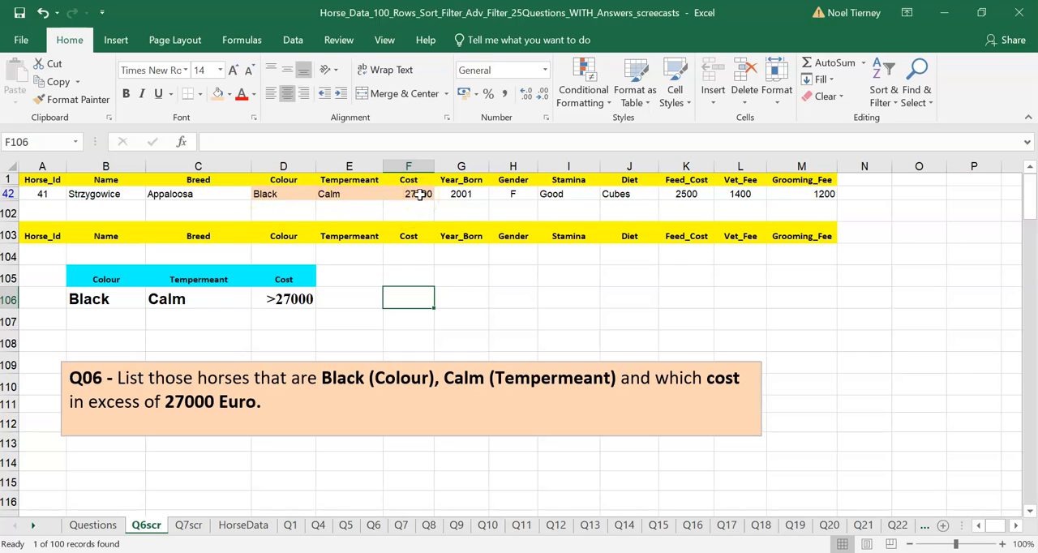
Compare the Colour, Tempermeant and Cost criteria in row 106 with the conditions in the Q06 question text.
left_click(98, 299)
left_click(165, 299)
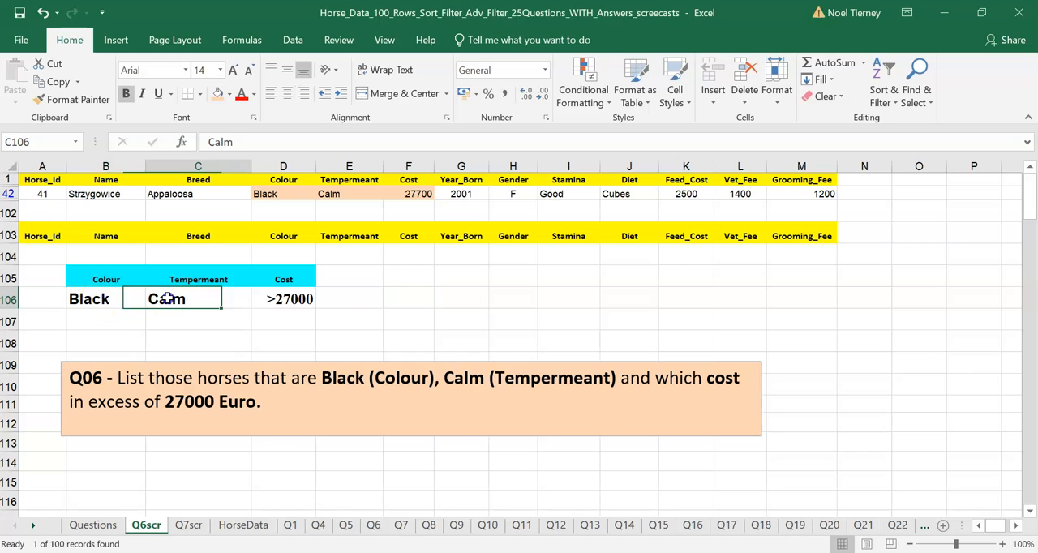
left_click(276, 302)
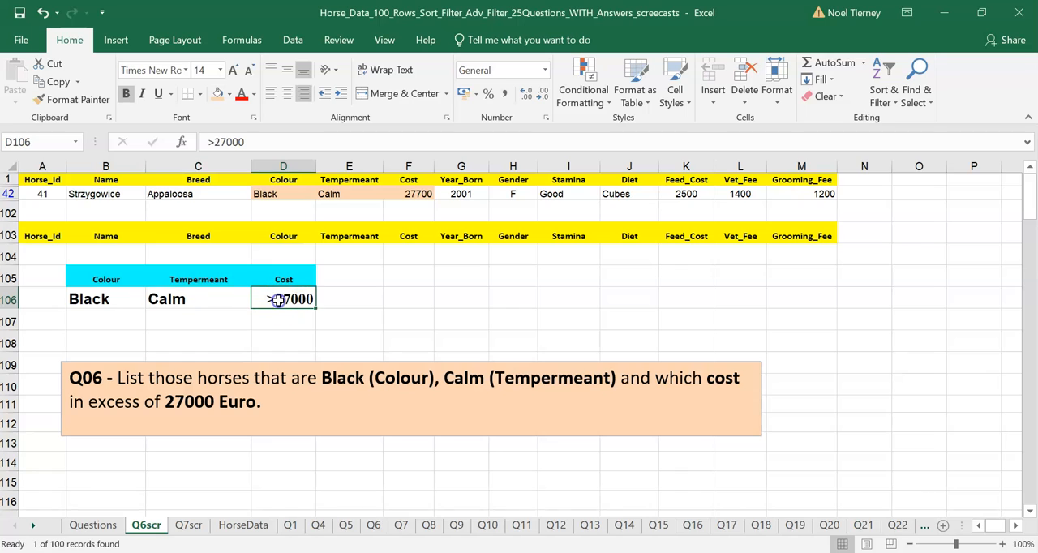
left_click(90, 299)
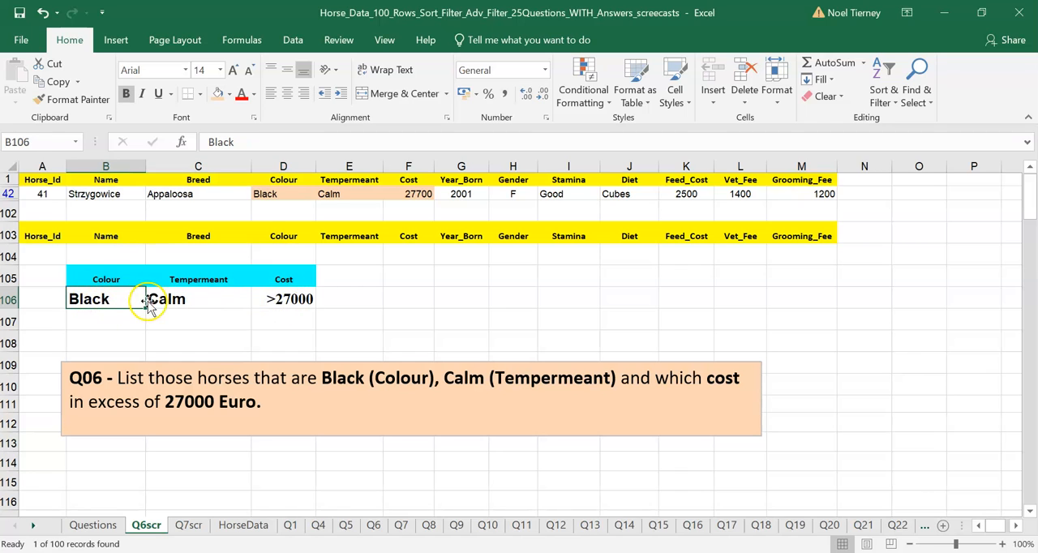
left_click(8, 300)
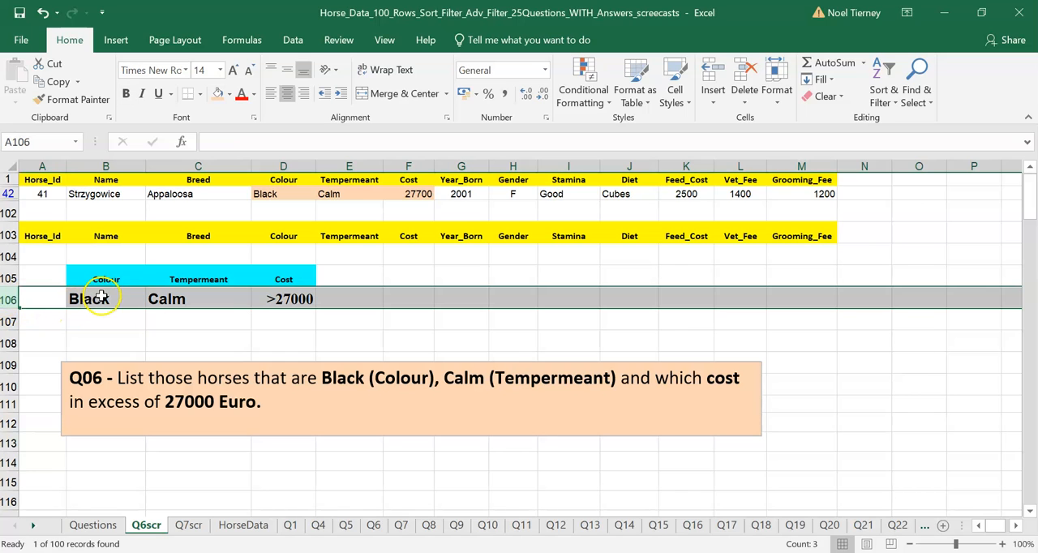
left_click(332, 401)
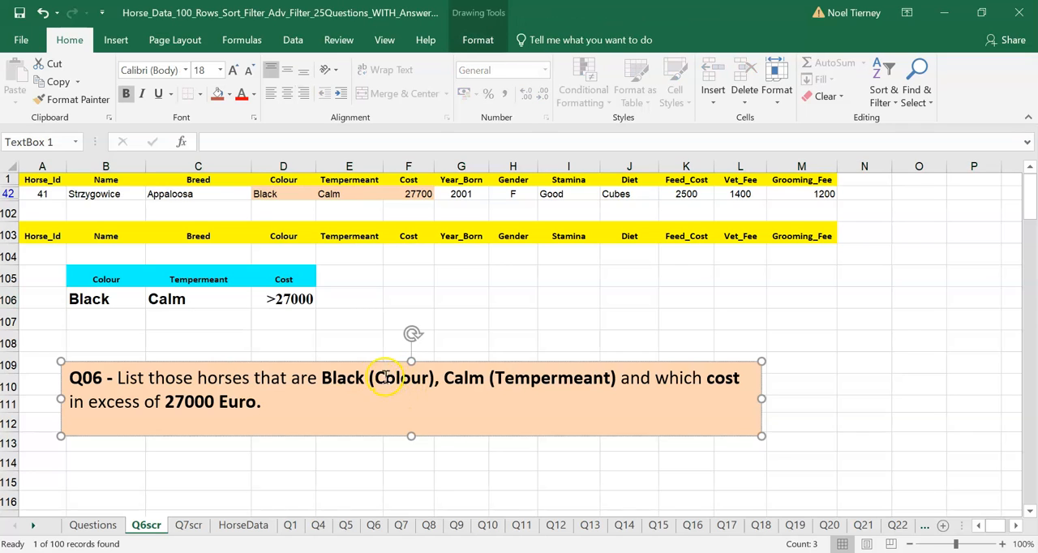
left_click(442, 375)
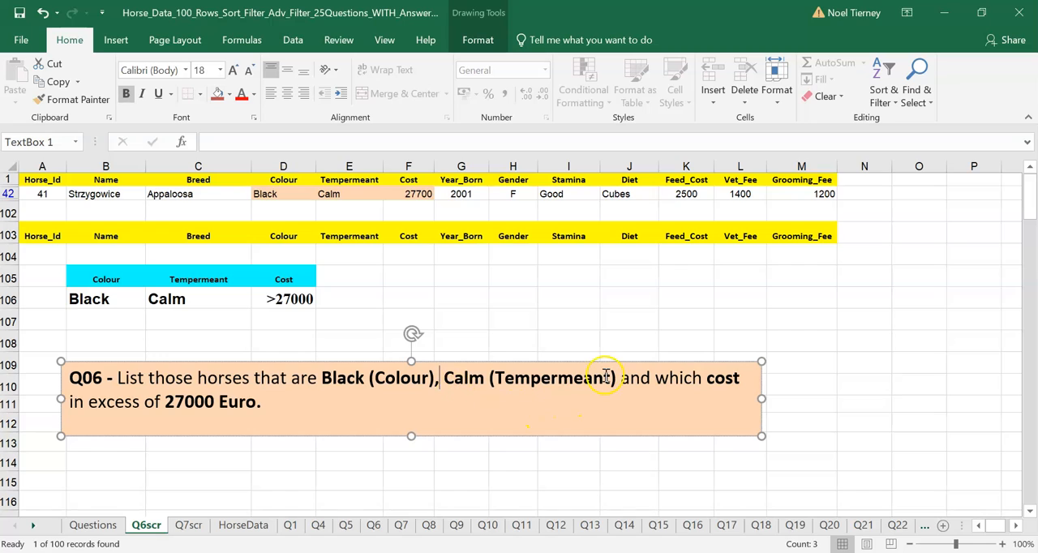
left_click(640, 381)
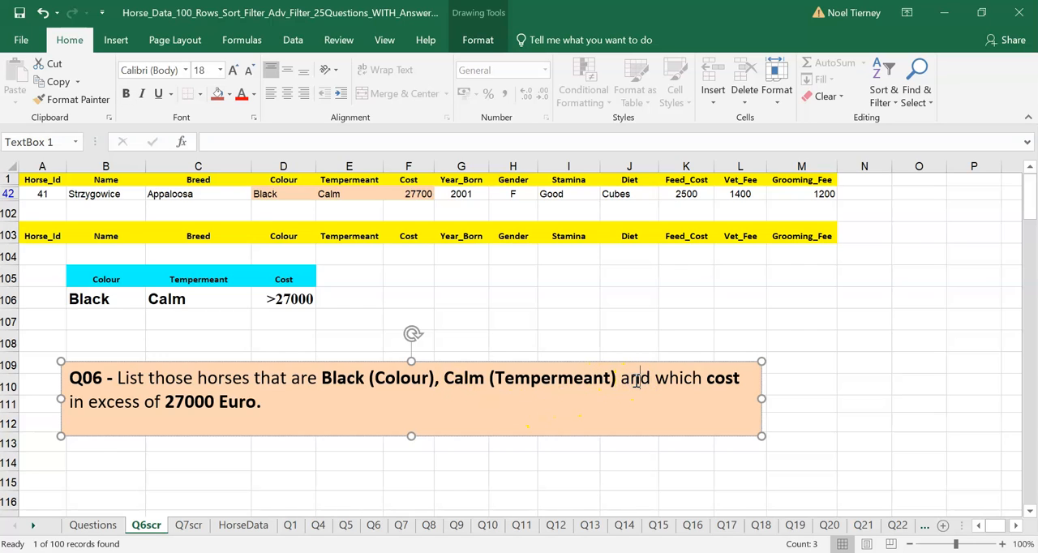
left_click(91, 298)
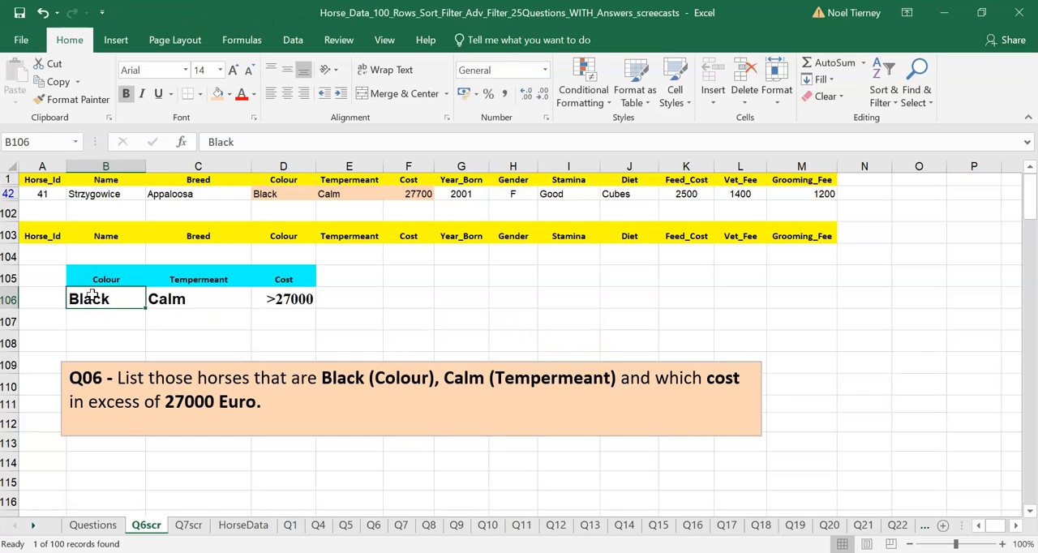
left_click(165, 295)
left_click(125, 300)
left_click(165, 297)
left_click(280, 299)
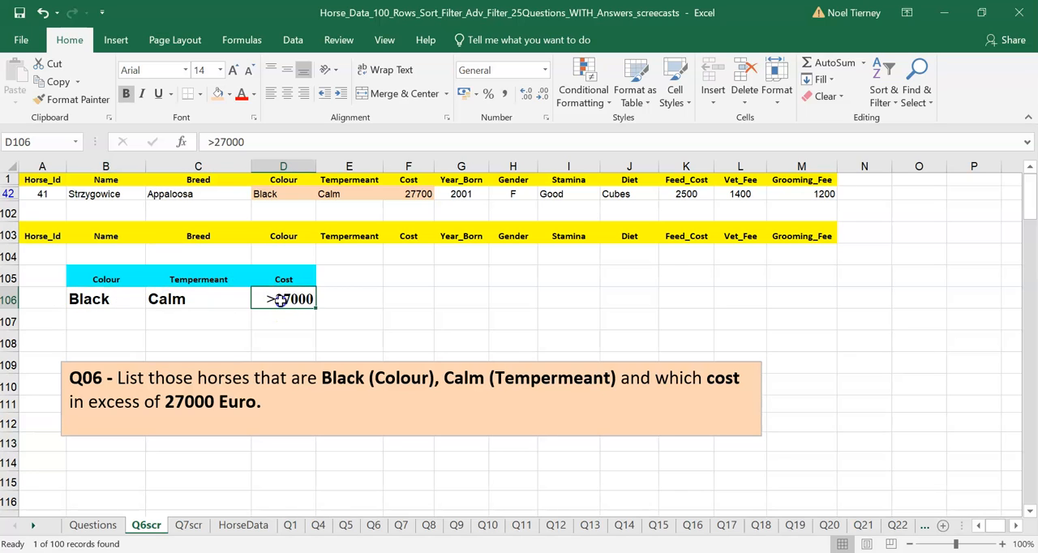
Check the highlighted Colour, Tempermeant and Cost values in D42:F42 against the criteria.
left_click(395, 313)
left_click(408, 256)
left_click_drag(267, 201, 408, 194)
left_click(408, 194)
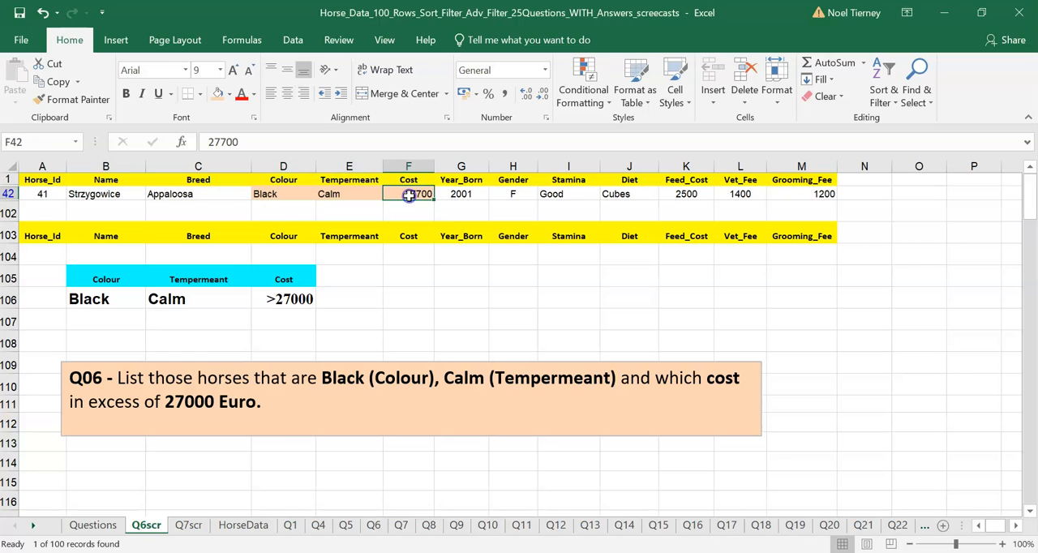
left_click(274, 192)
left_click_drag(274, 192, 399, 197)
left_click(379, 344)
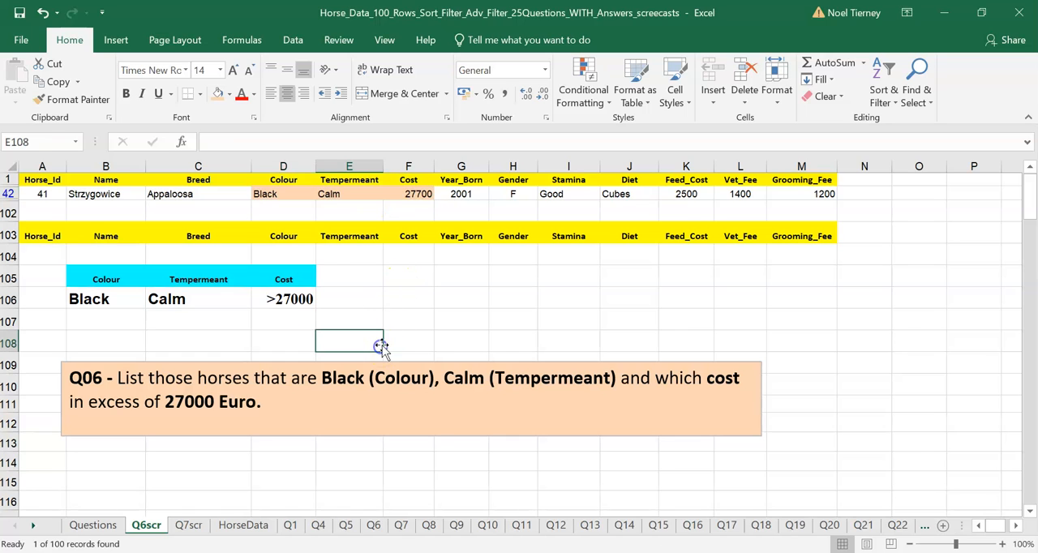